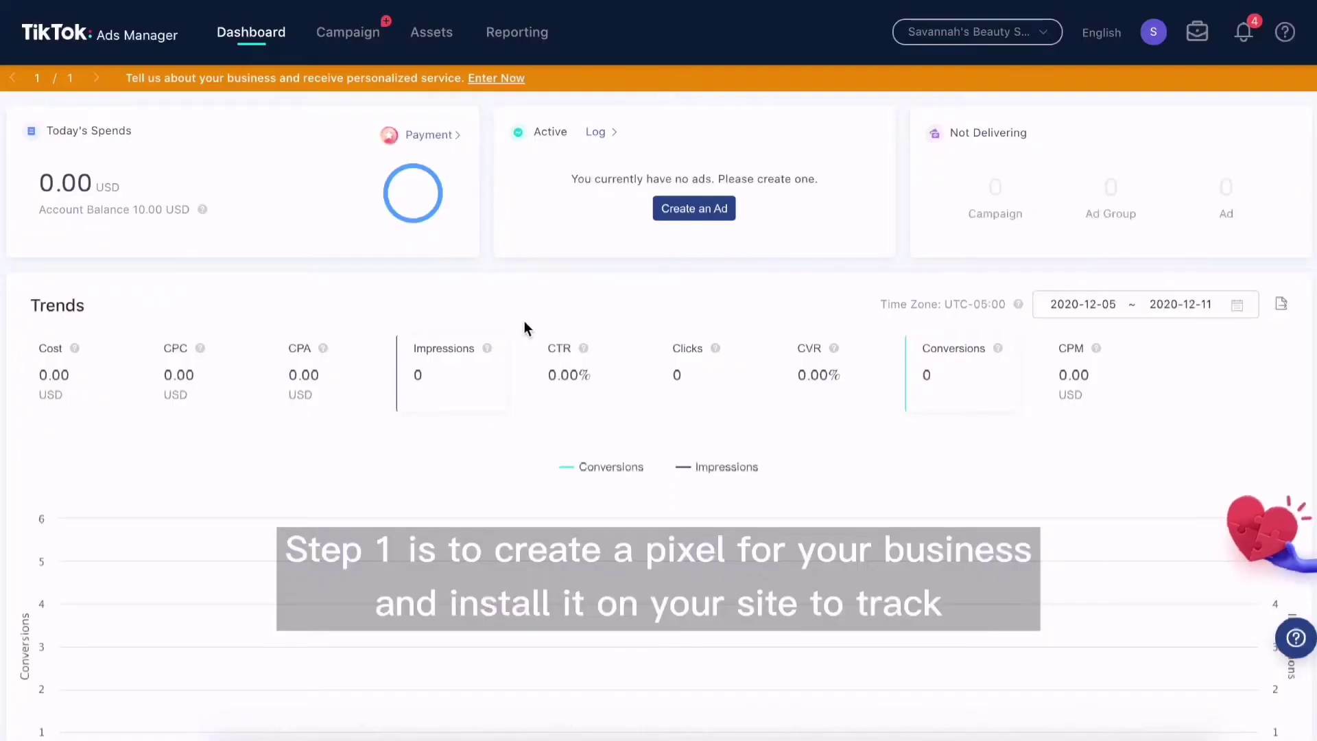
Go to Assets > Event and open Manage under Website Pixel to list the pixels.
mouse_move(439, 42)
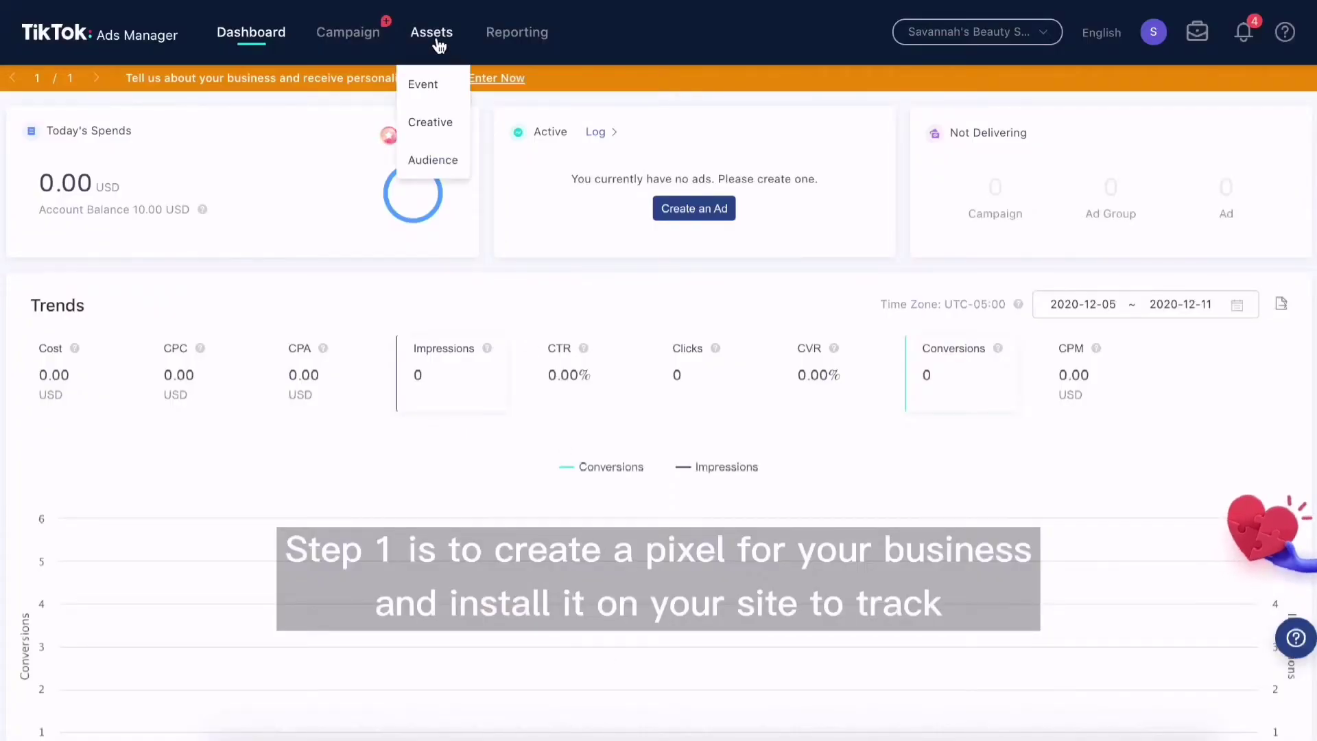
left_click(432, 99)
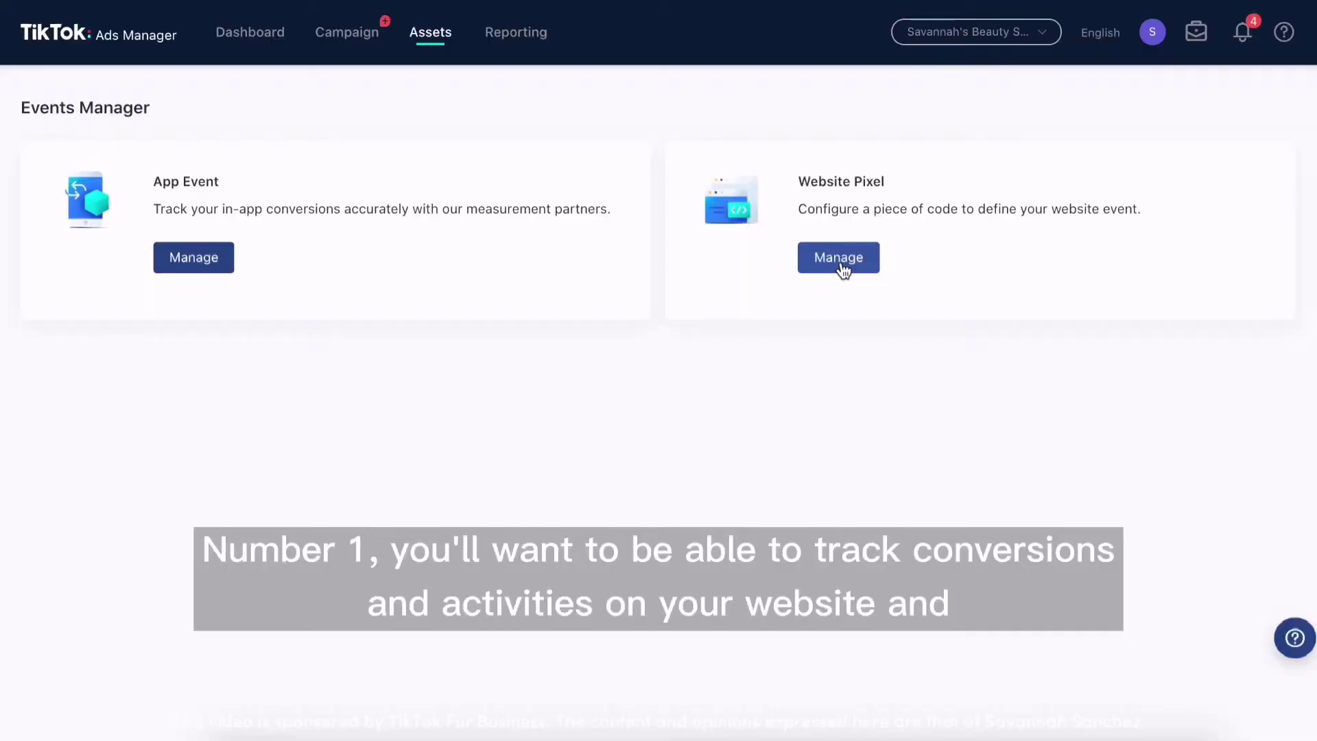
left_click(841, 267)
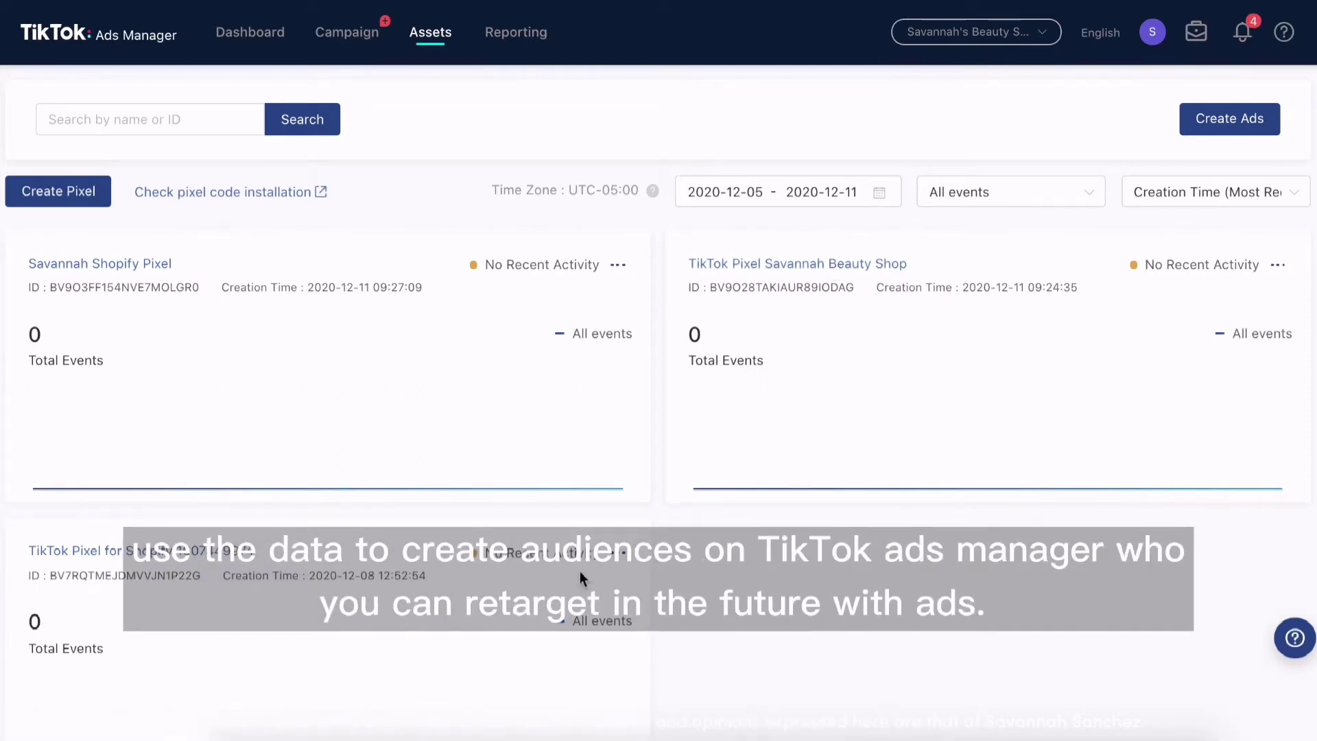
Start a new audience from Assets > Audience and accept the custom audience terms.
mouse_move(429, 36)
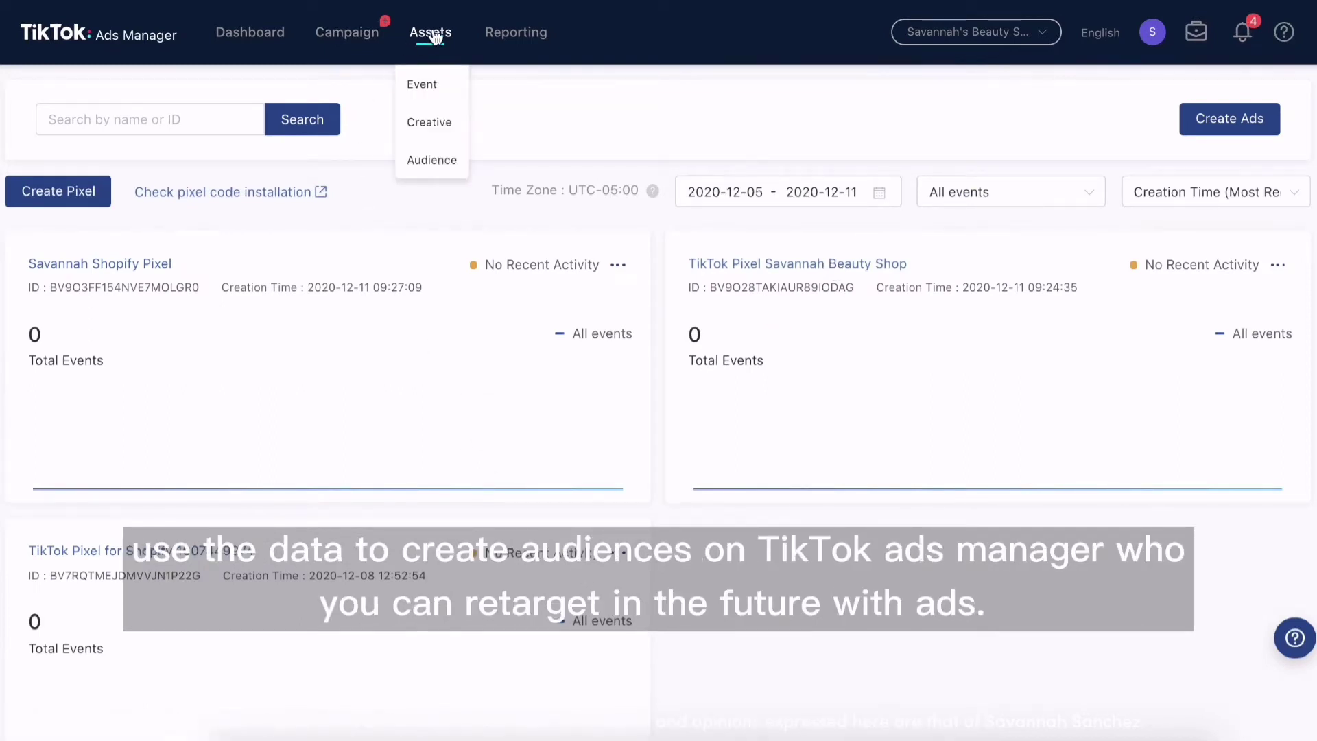
left_click(432, 161)
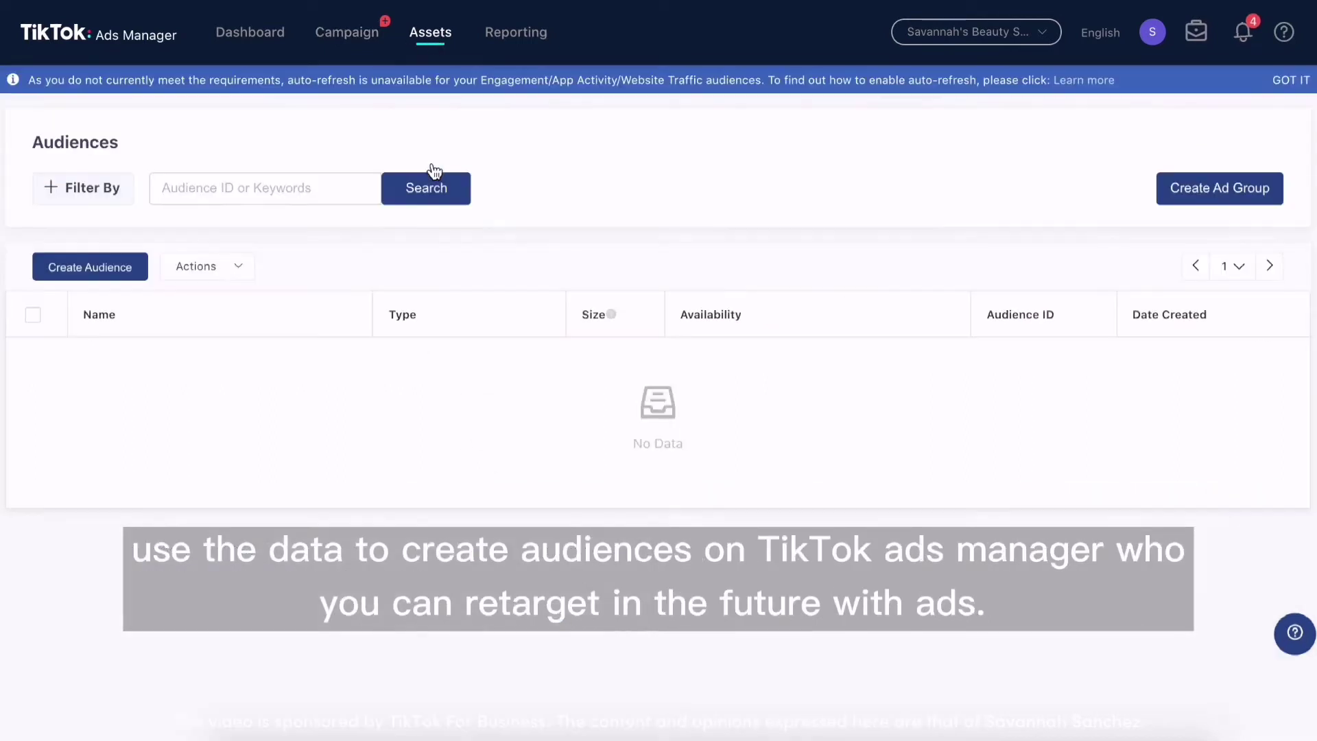
left_click(122, 261)
left_click(965, 481)
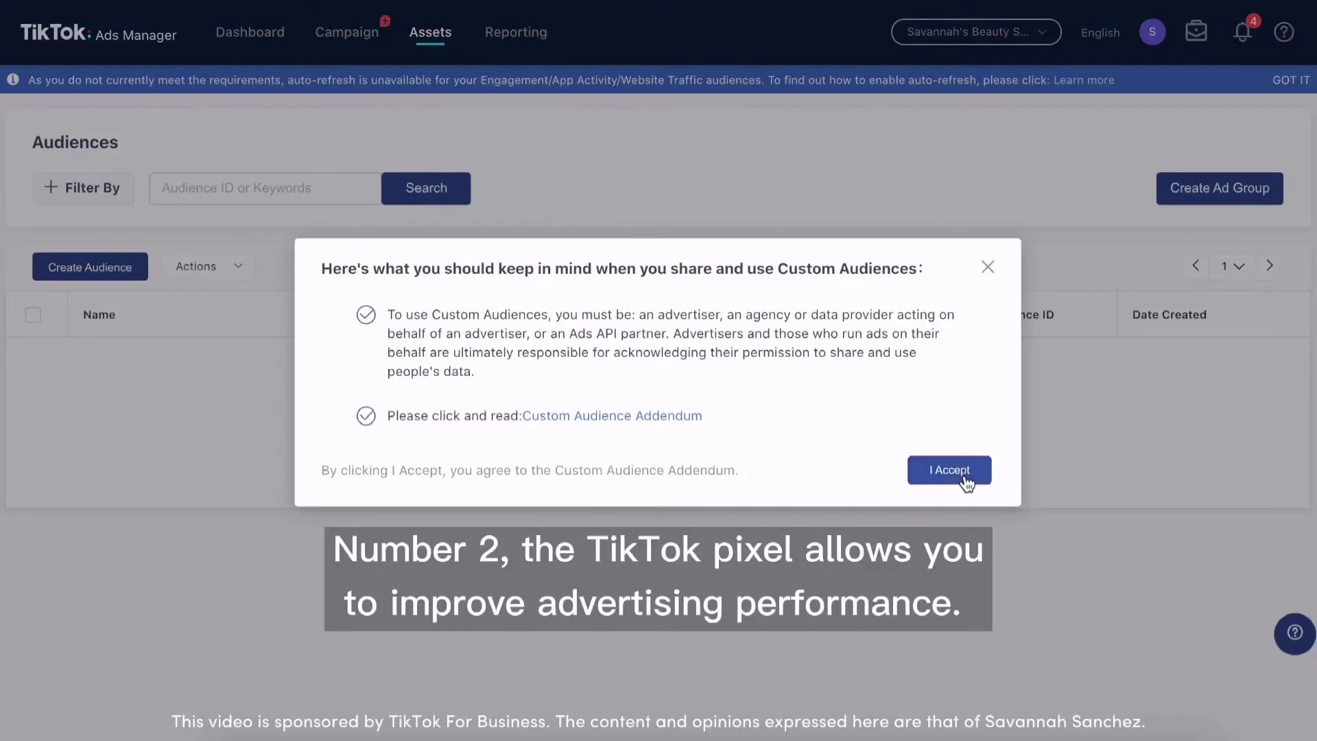
Build a Website Traffic custom audience including Complete Payment over 30 days and confirm it.
left_click(606, 416)
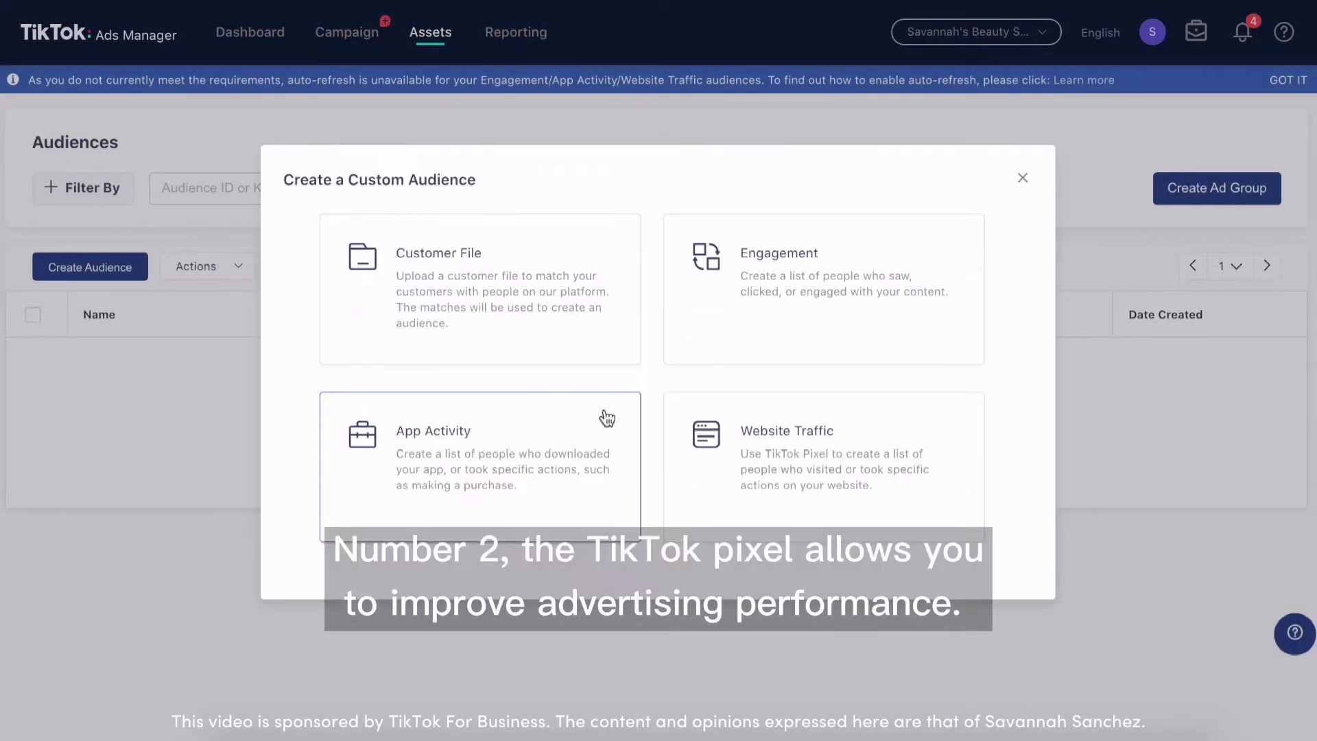
left_click(746, 415)
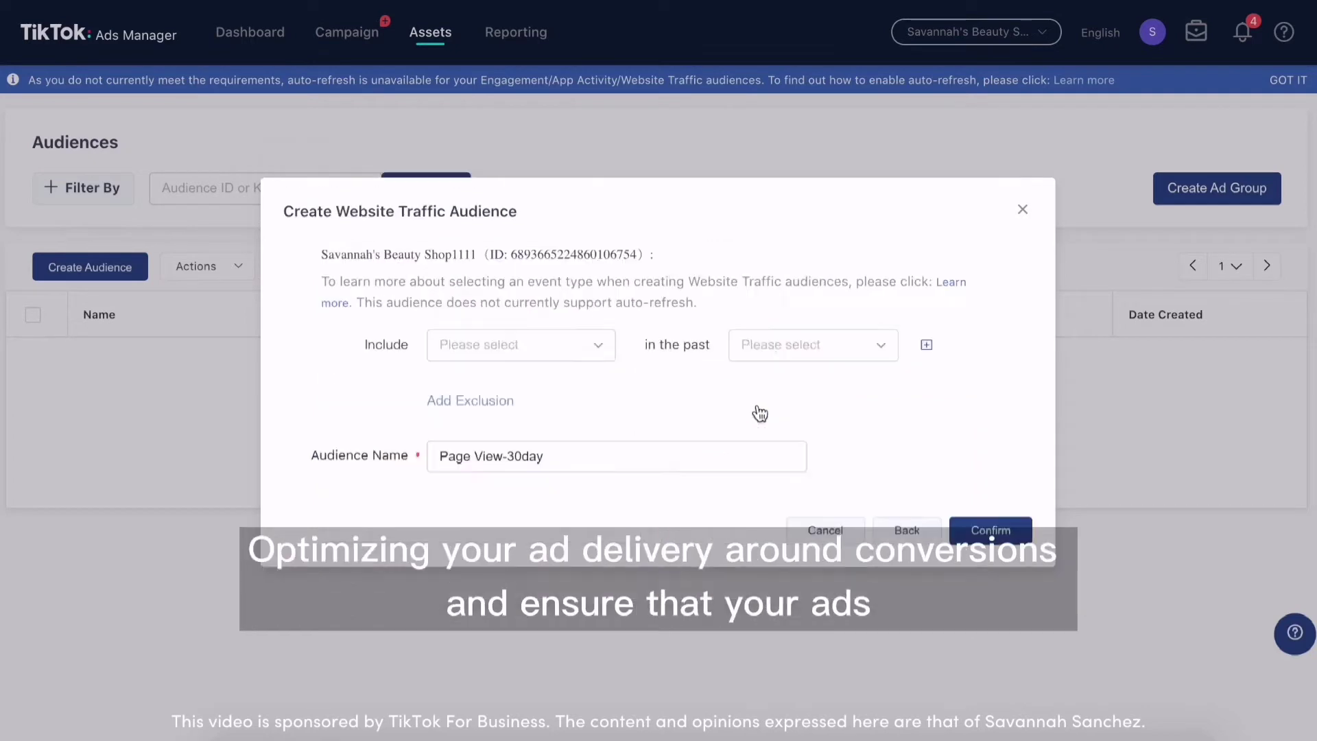
left_click(598, 347)
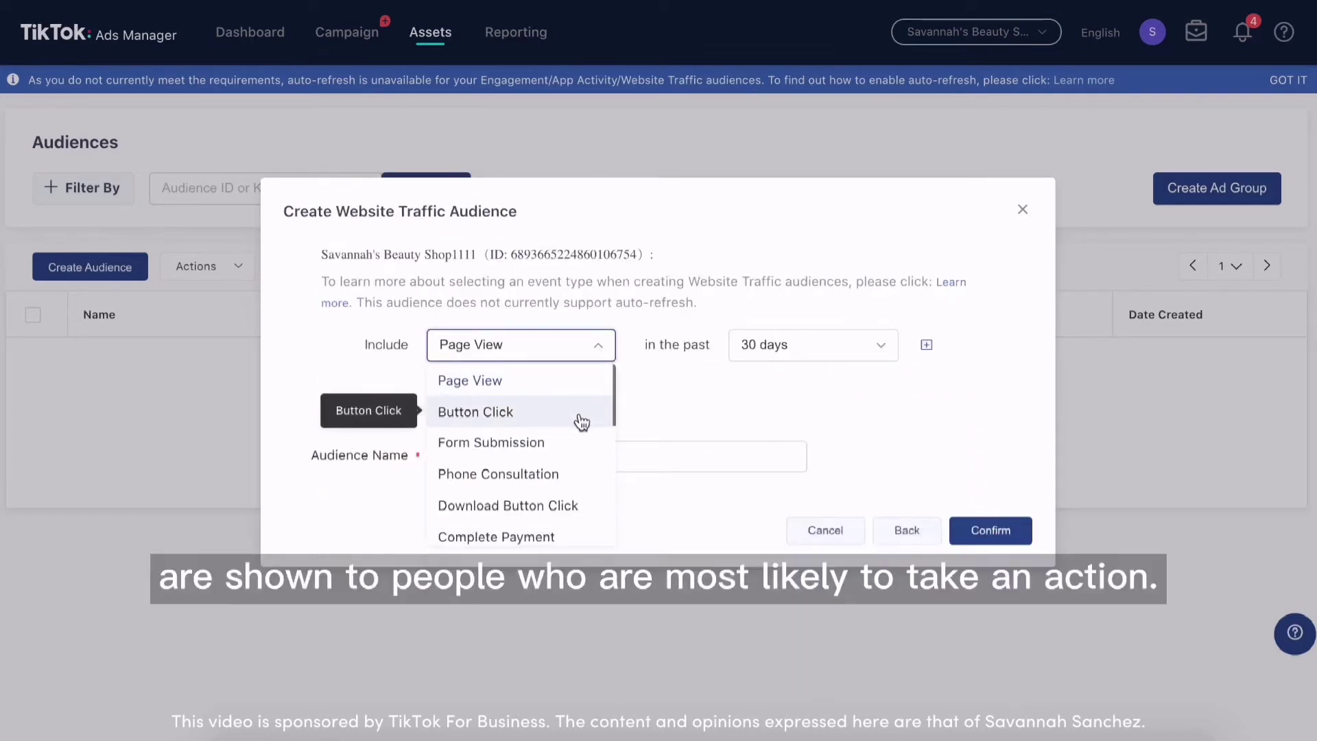
left_click(570, 535)
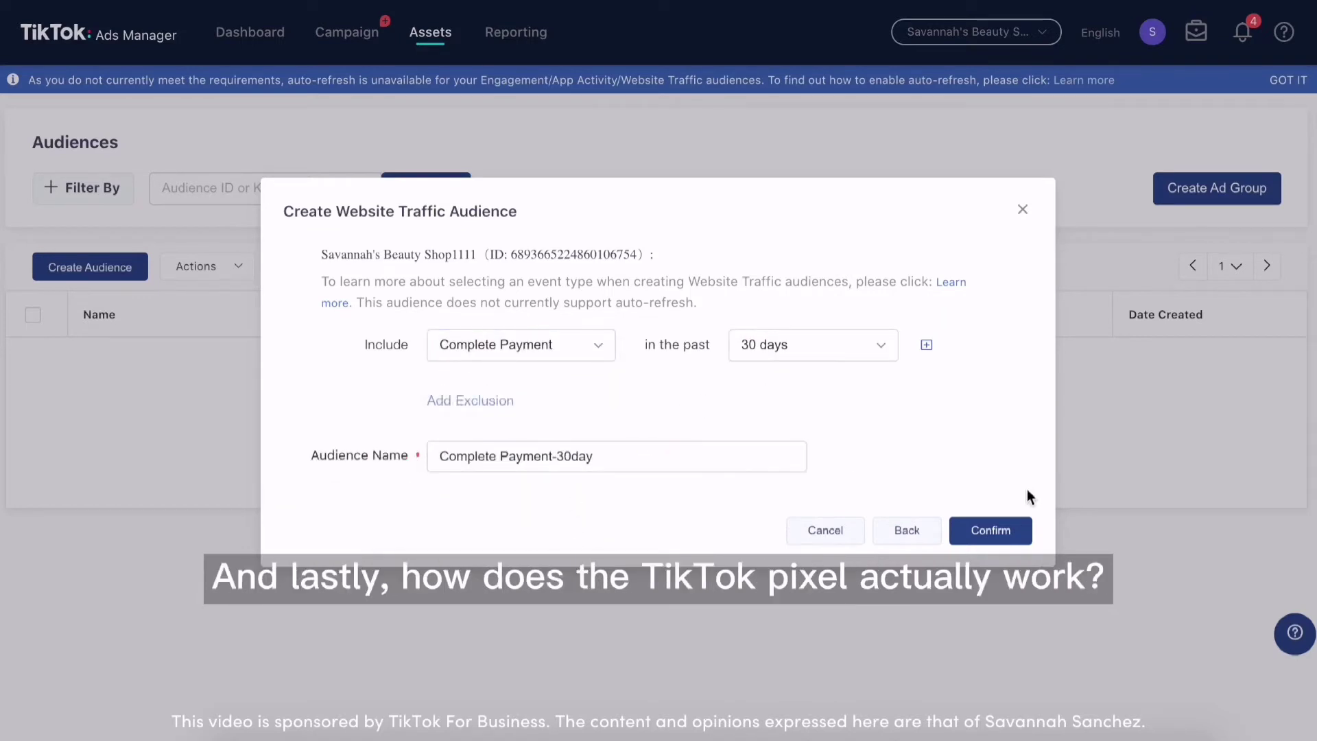
left_click(999, 532)
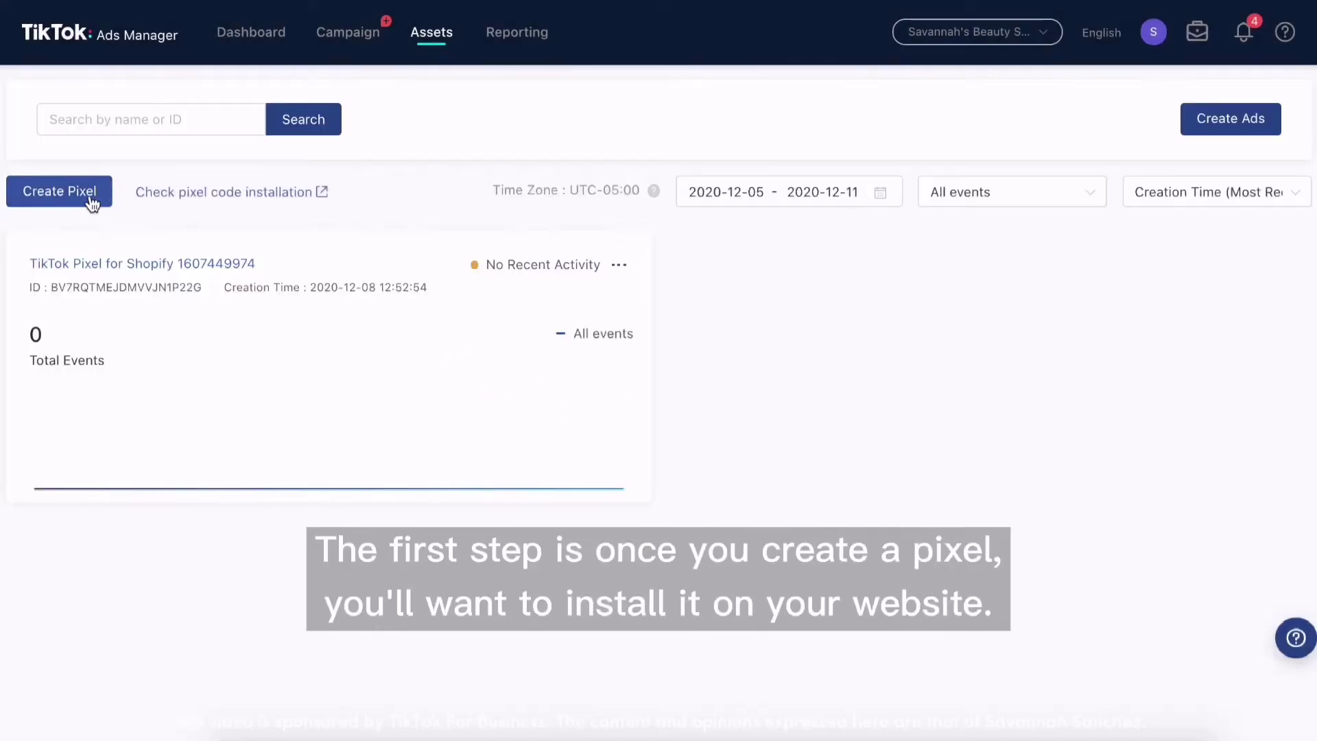
Create a manually installed pixel named for the beauty shop and display its base code.
left_click(94, 194)
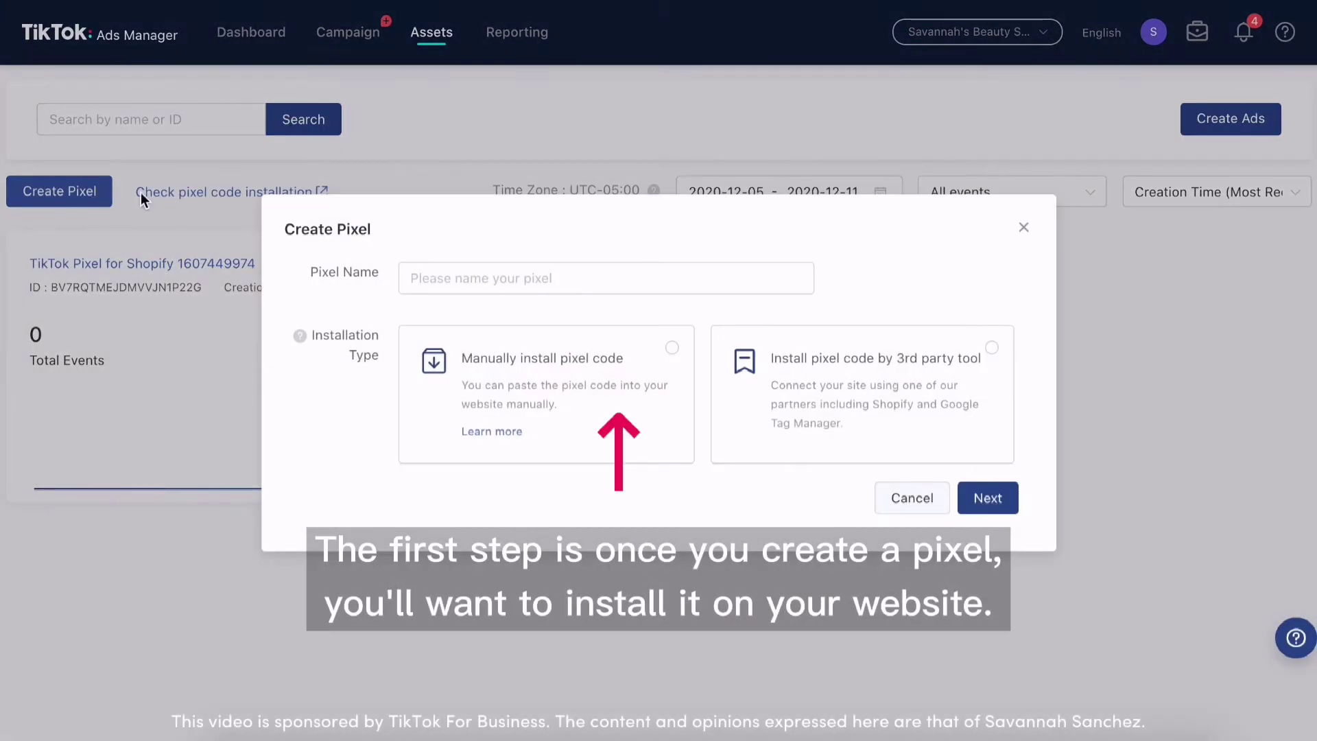
left_click(464, 390)
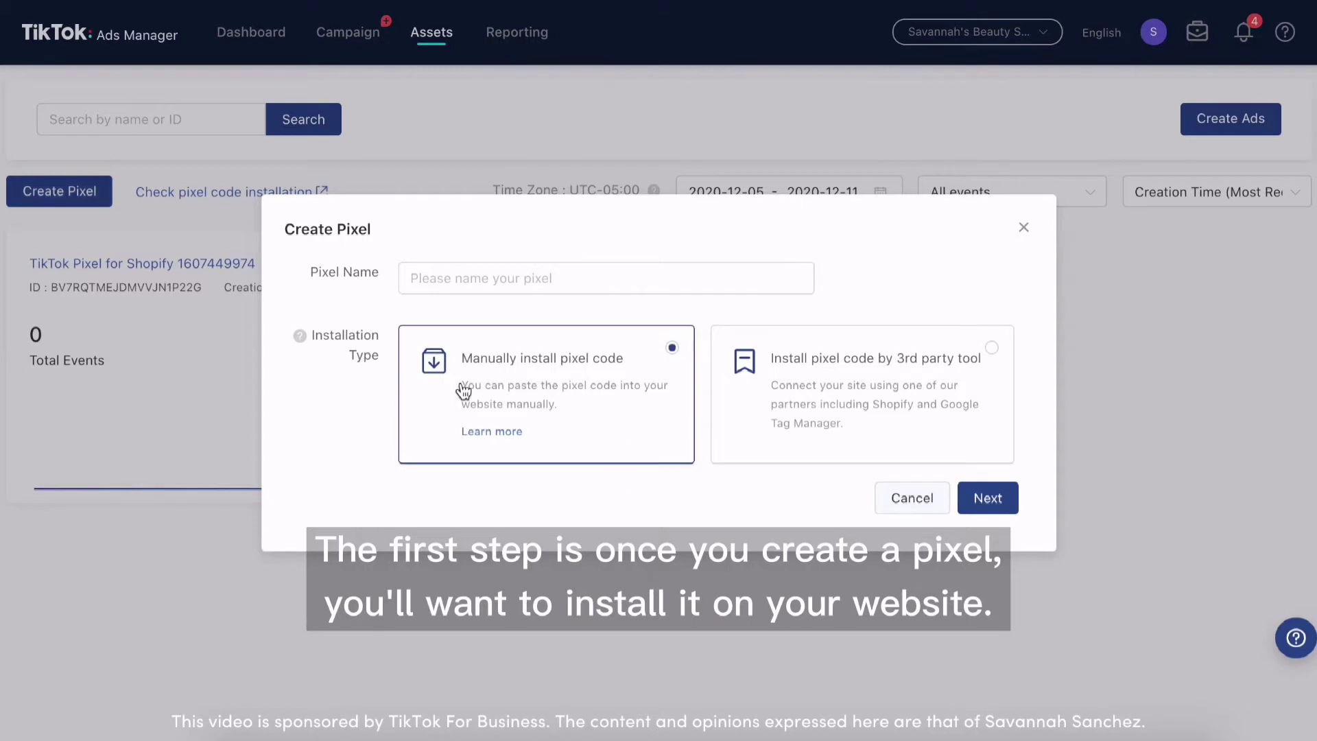
left_click(611, 270)
type("TikTok Pixel Savannah Beea")
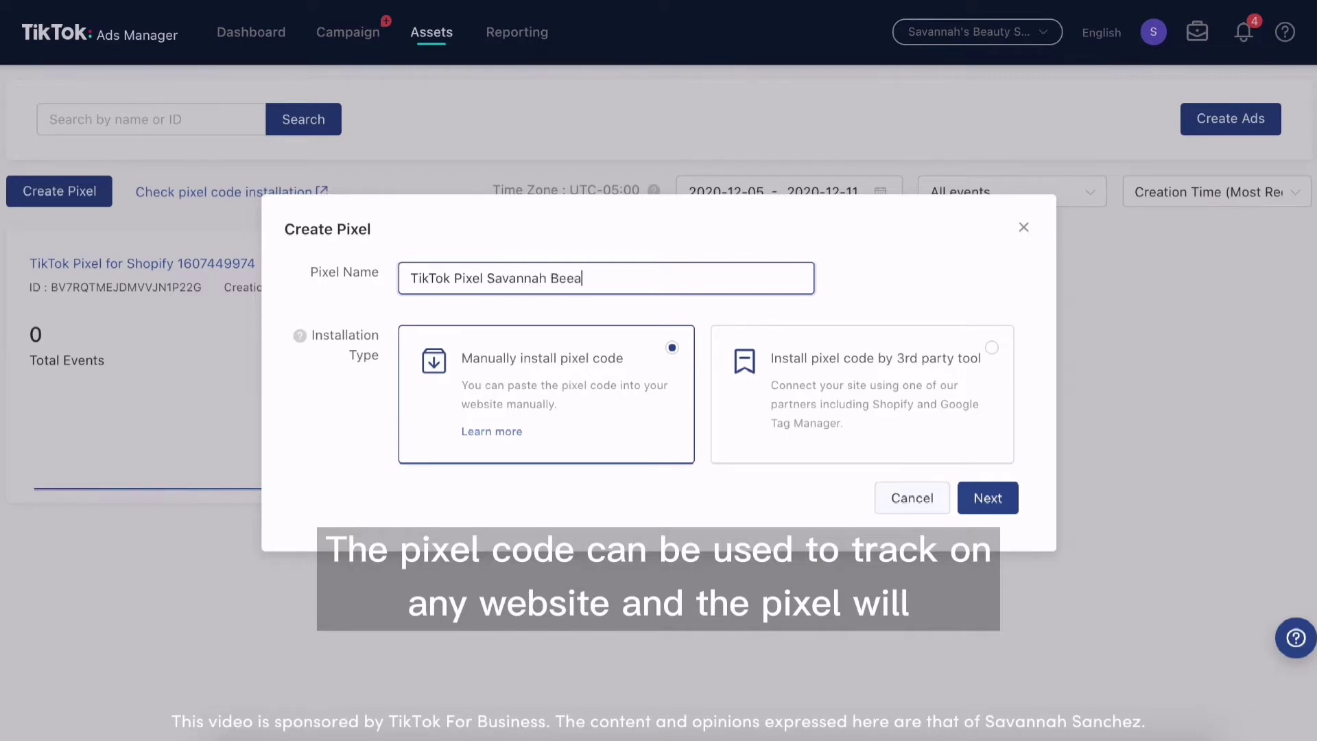
key("BackSpace")
key("BackSpace")
key("BackSpace")
type("eauty Shop")
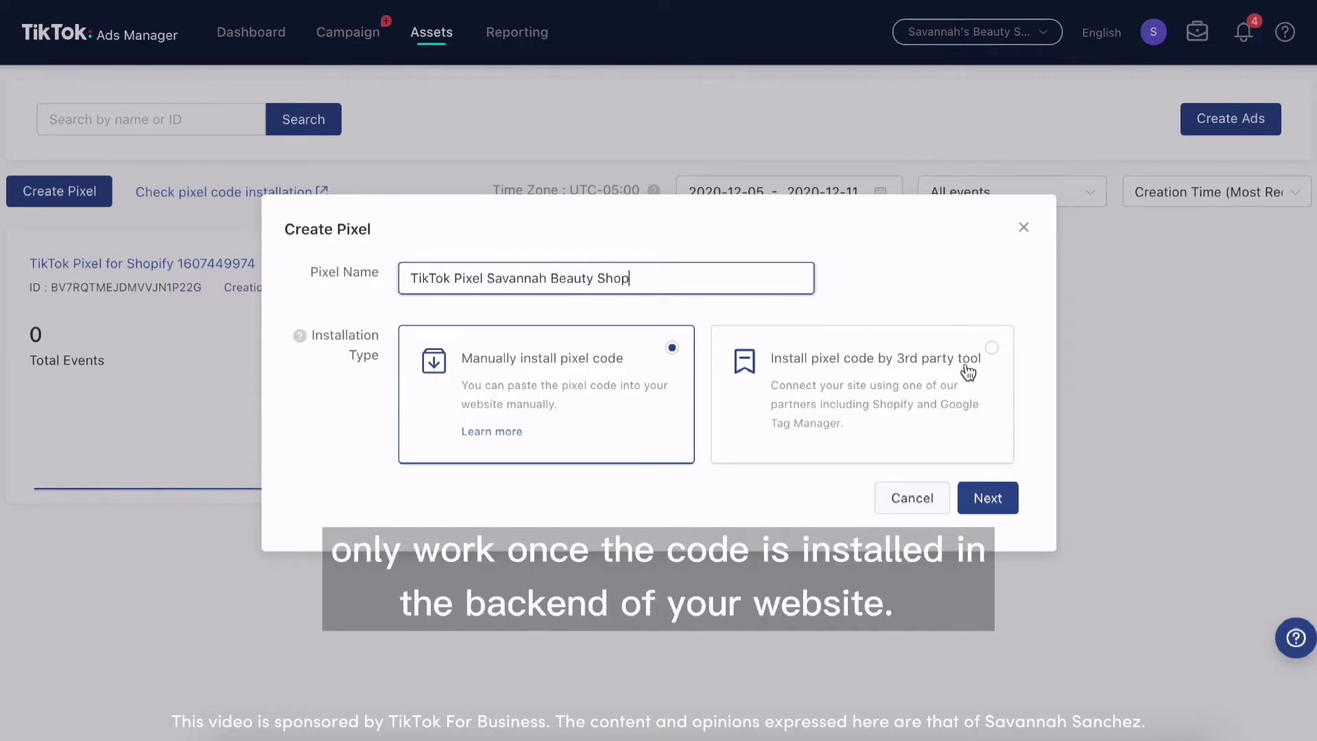
left_click(993, 506)
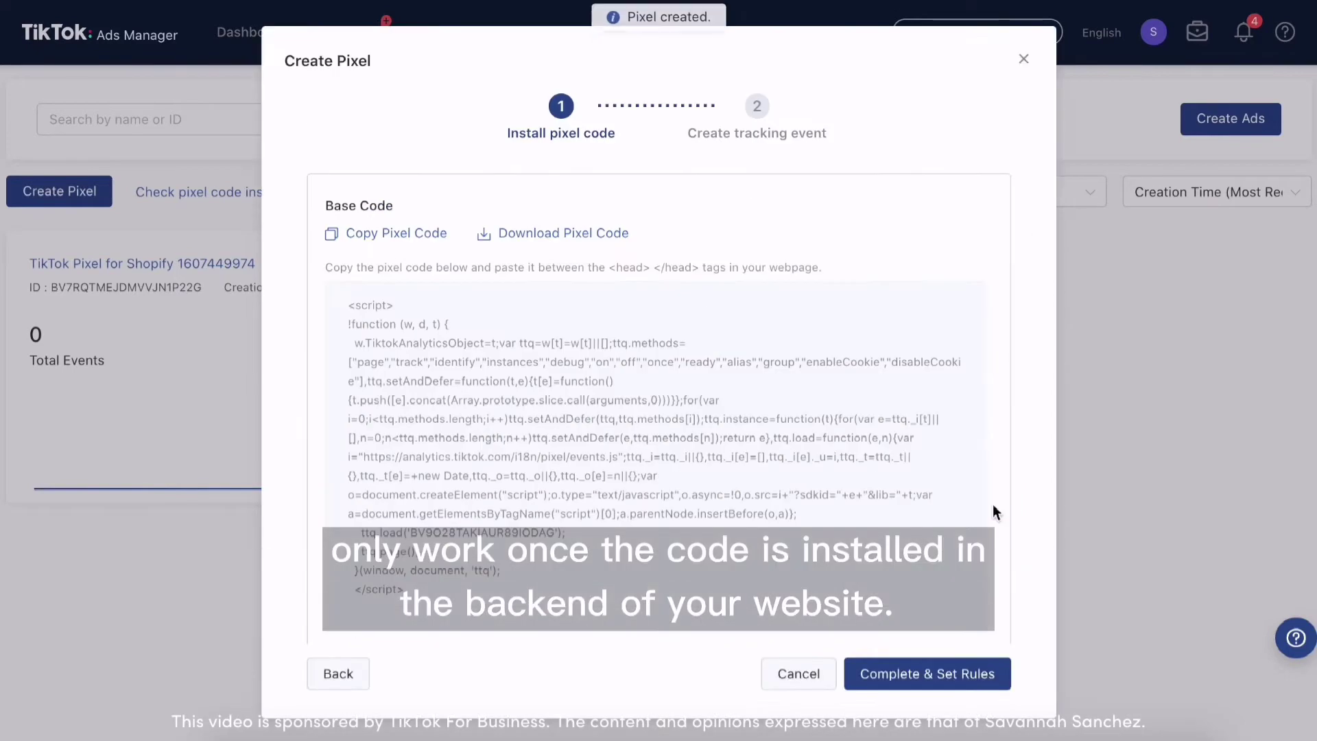
mouse_move(717, 465)
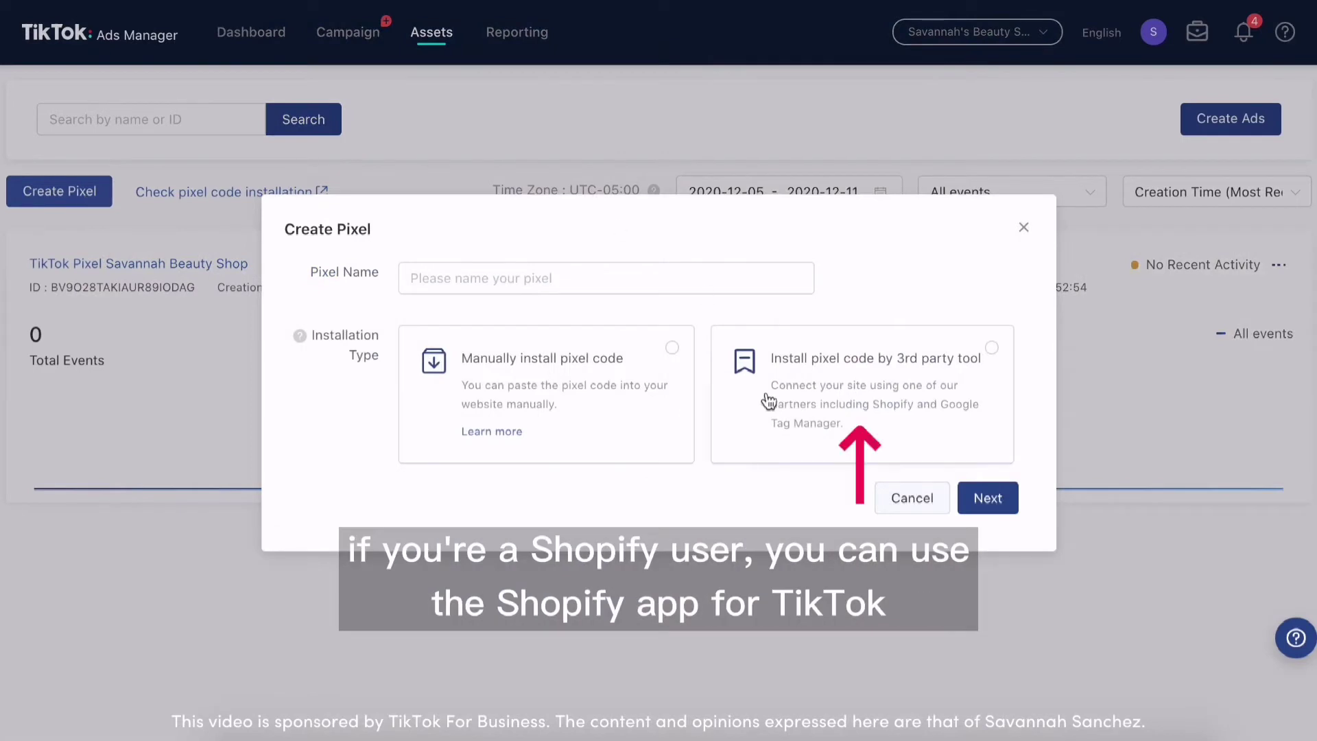
Create a second pixel through a third-party tool, name it, and choose Shopify as partner.
left_click(769, 401)
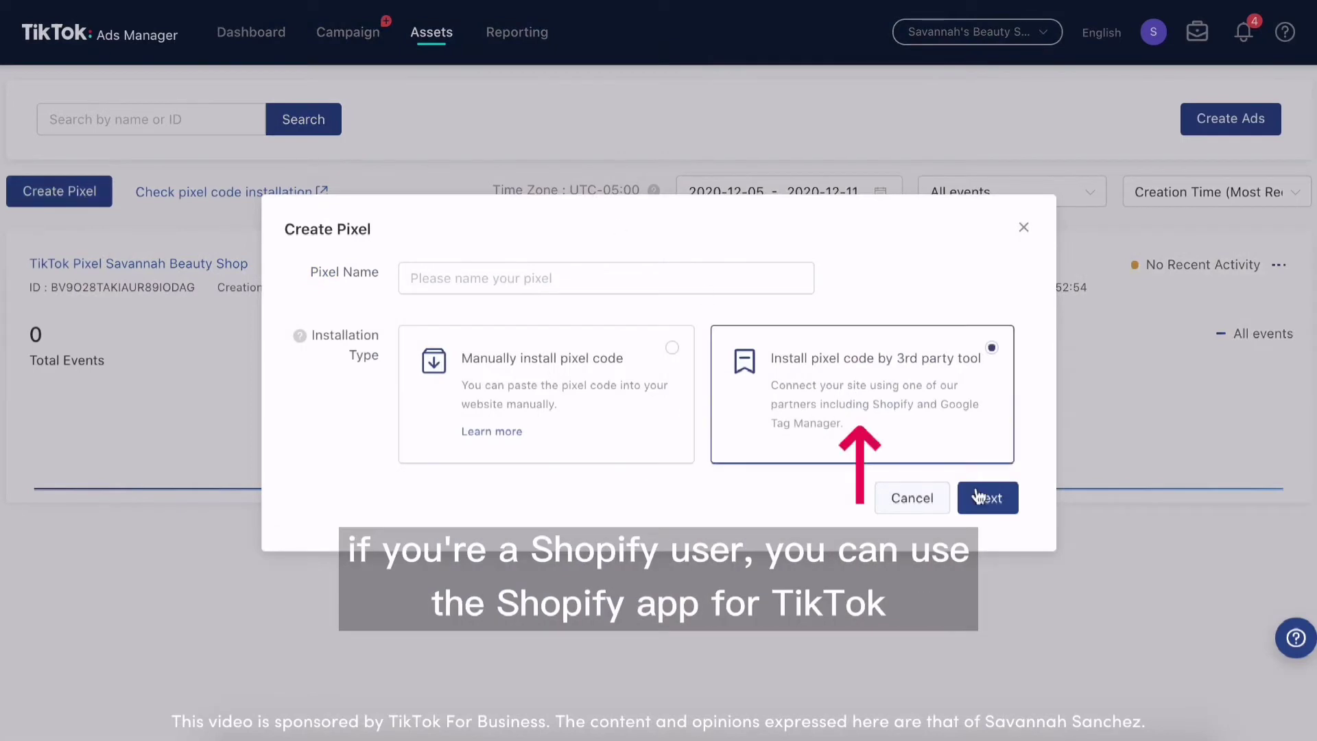
left_click(982, 499)
type("Savannah Shopify Pixel")
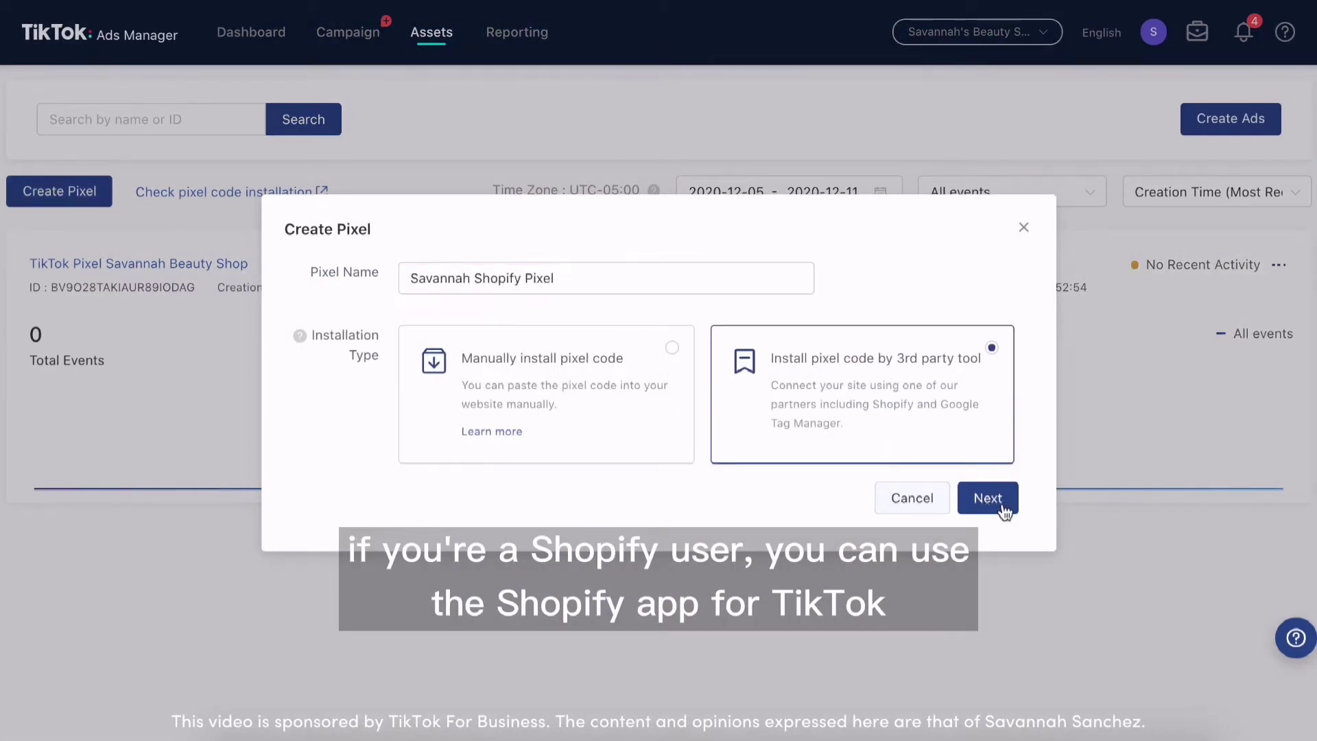
left_click(988, 500)
left_click(1041, 409)
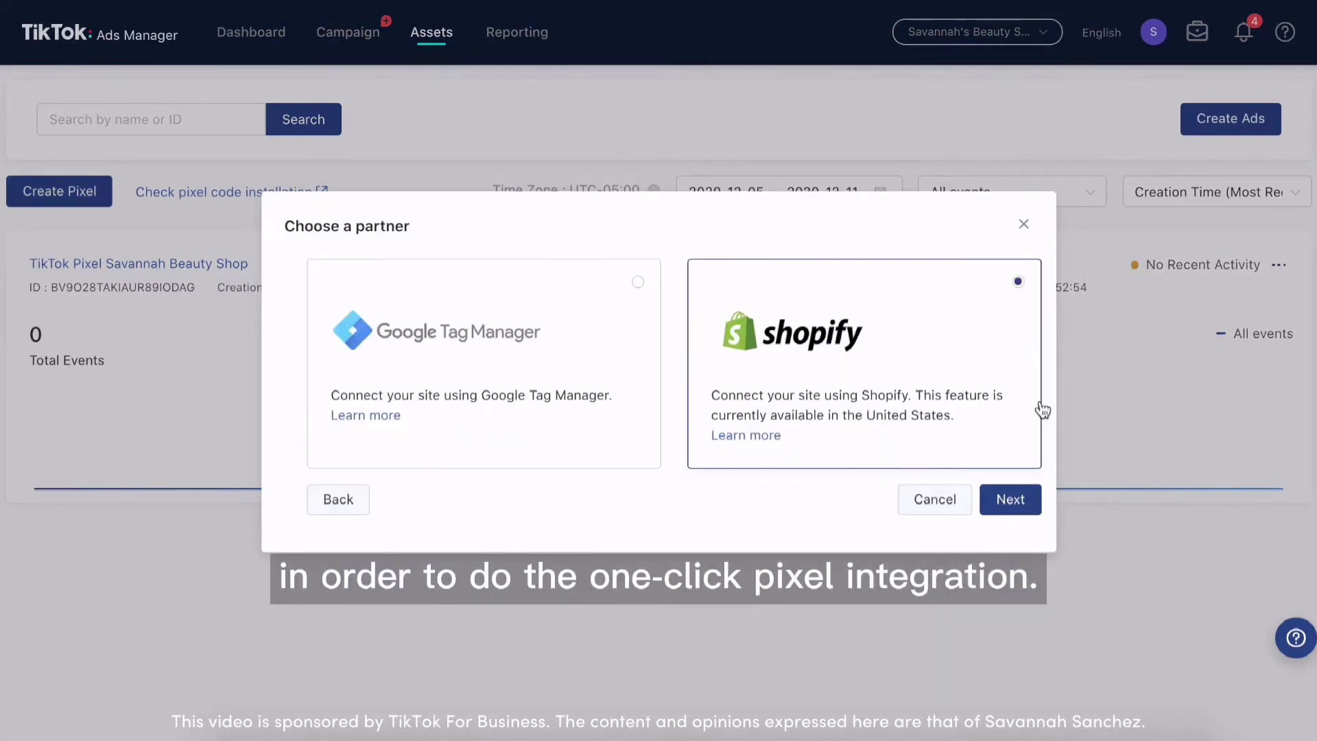
left_click(1008, 499)
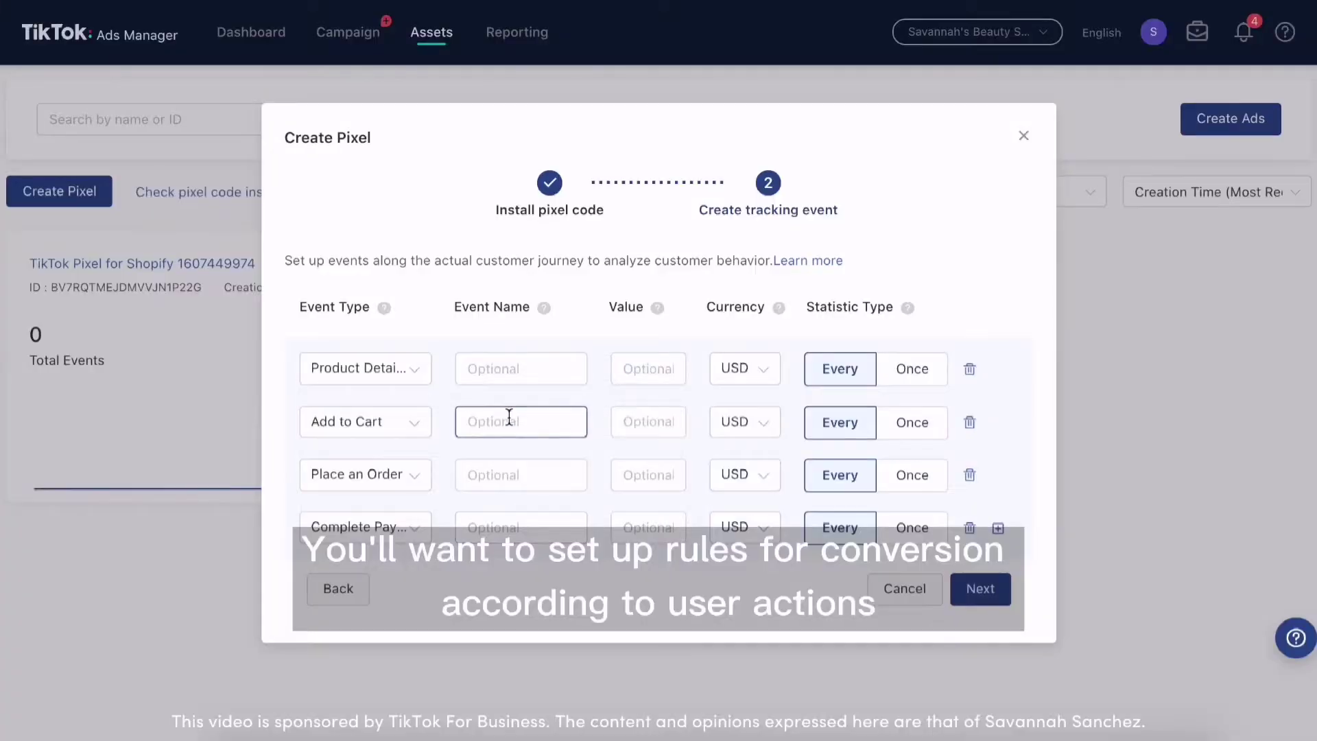
Accept the Add to Cart tracking event, skip the tour, and load the shop's website URL into the preview.
left_click(509, 419)
type("a")
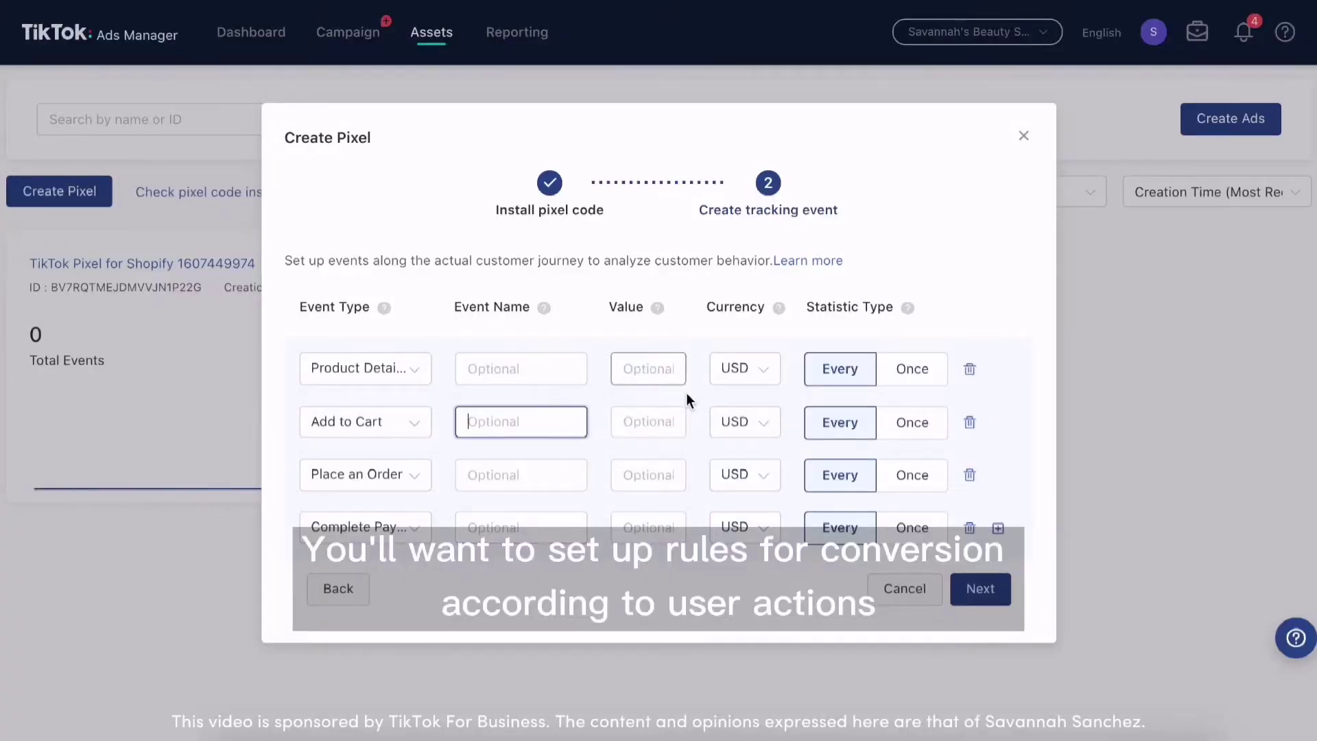
left_click(979, 597)
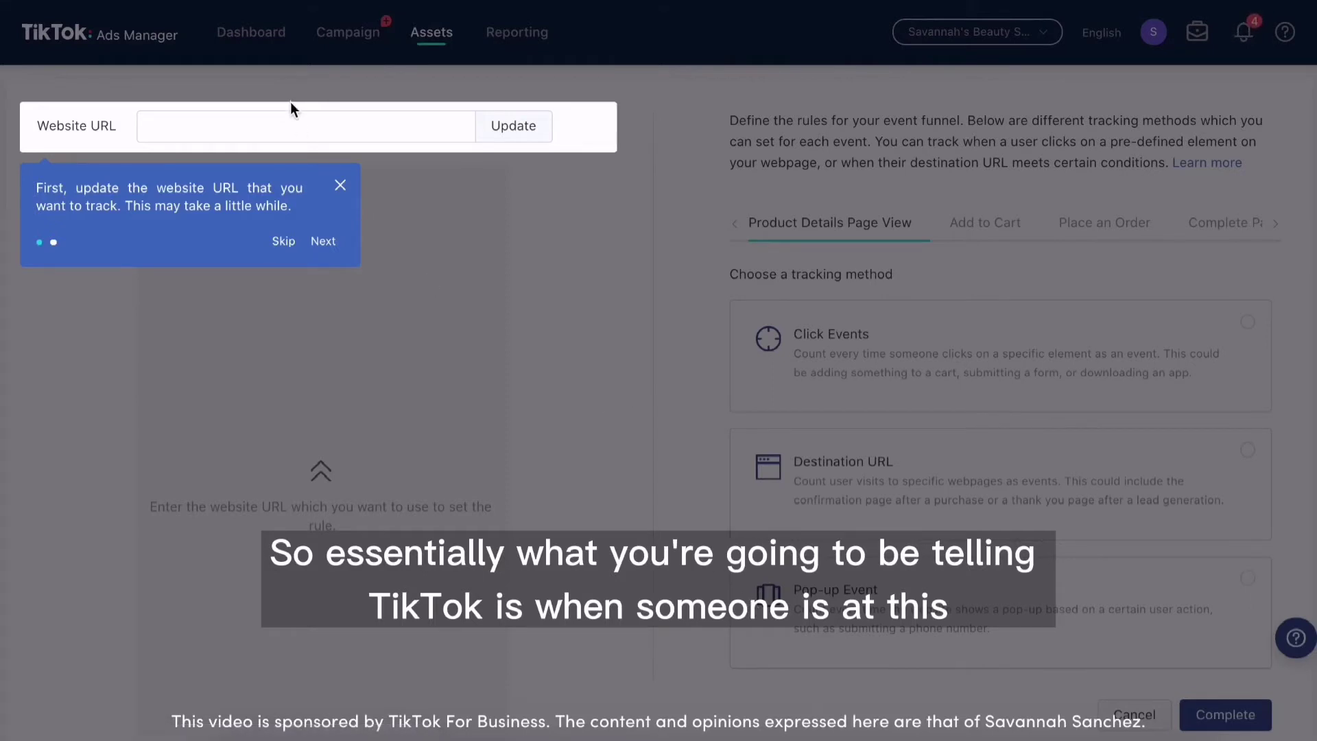
left_click(283, 242)
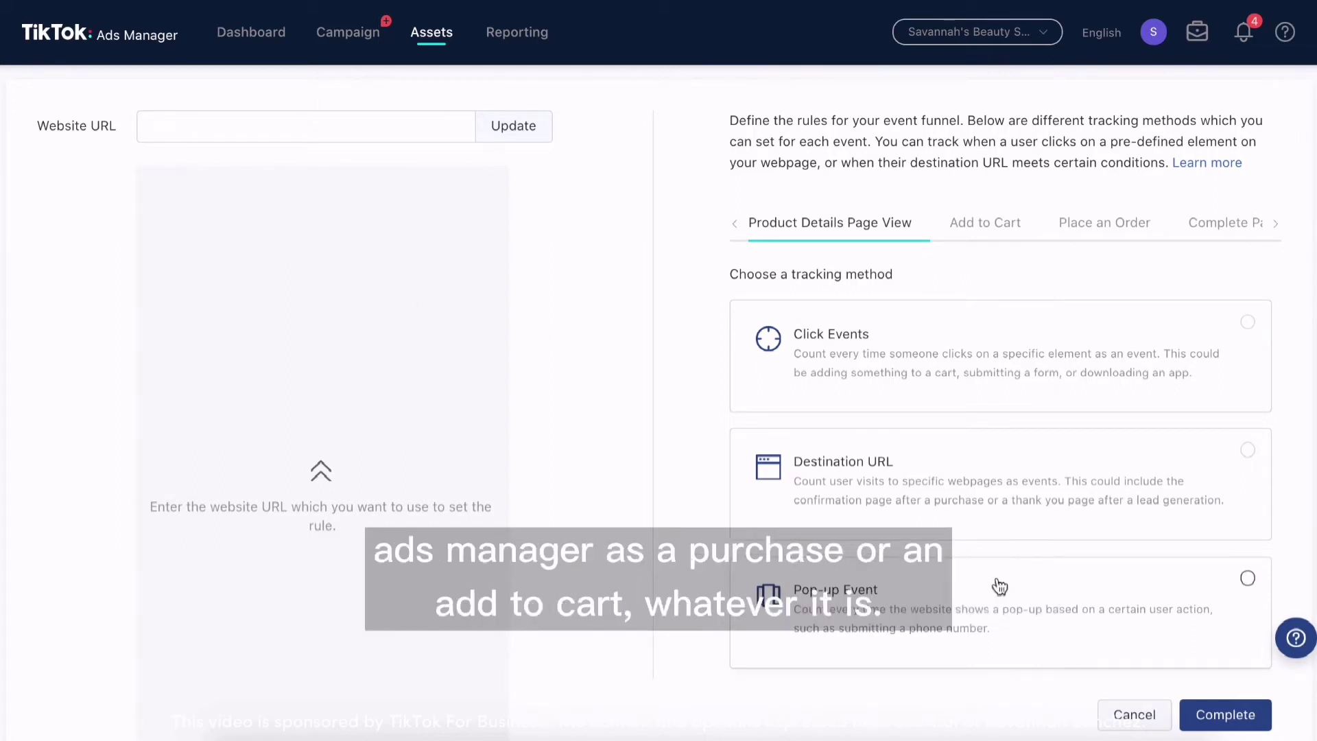
left_click(177, 121)
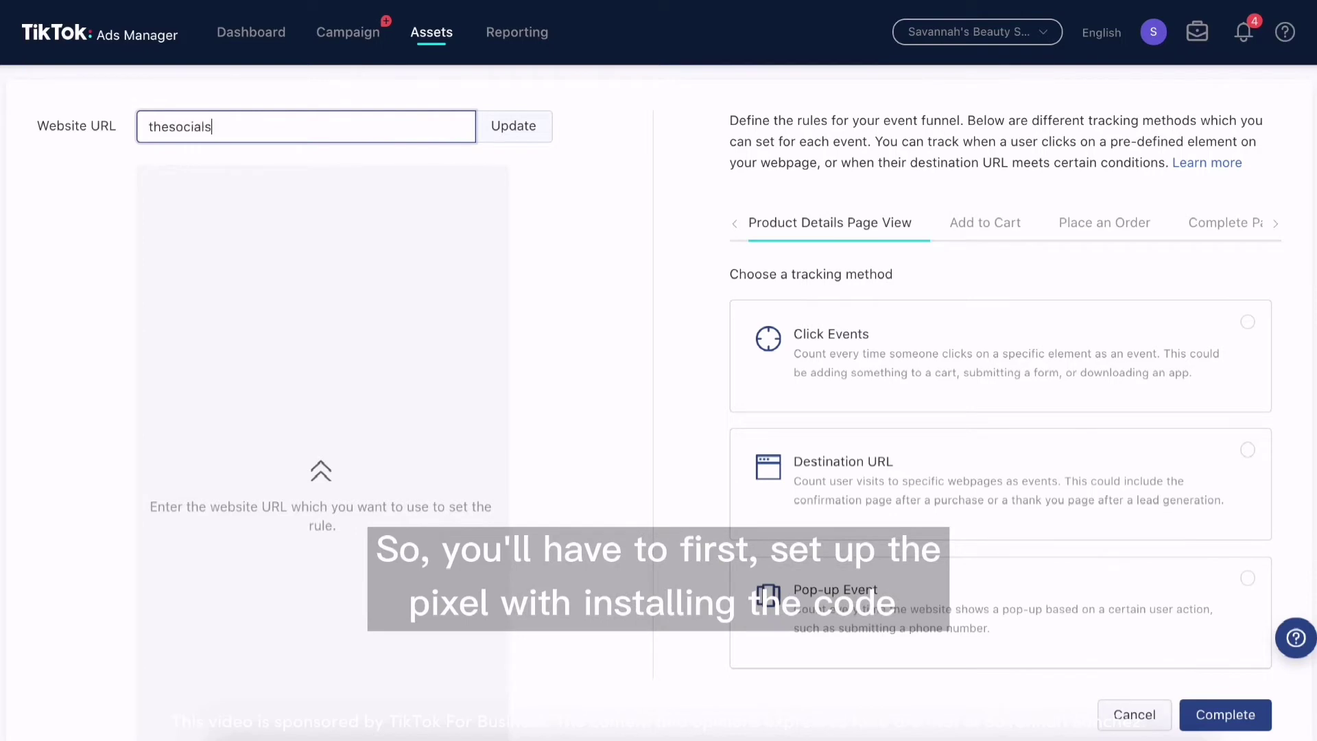
left_click(493, 137)
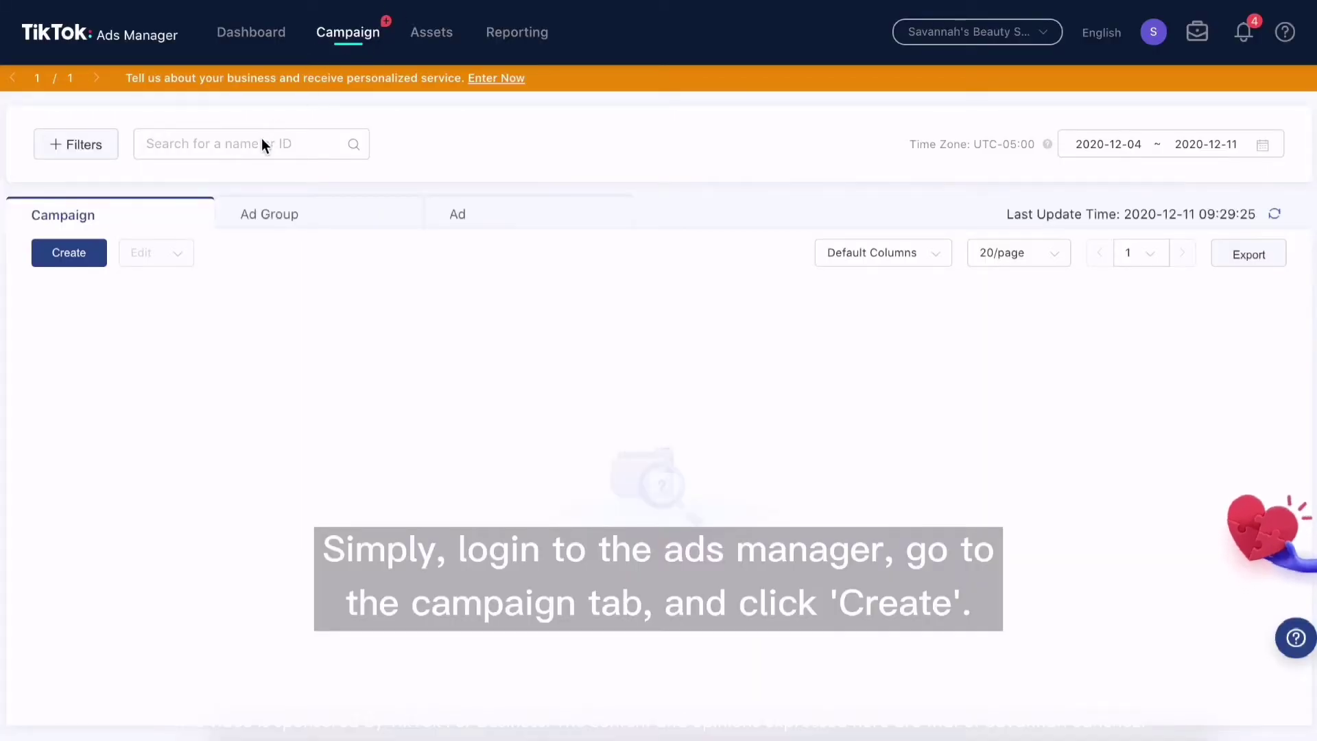
Start a fresh campaign, discarding the old draft, and pick the Conversions objective.
left_click(82, 263)
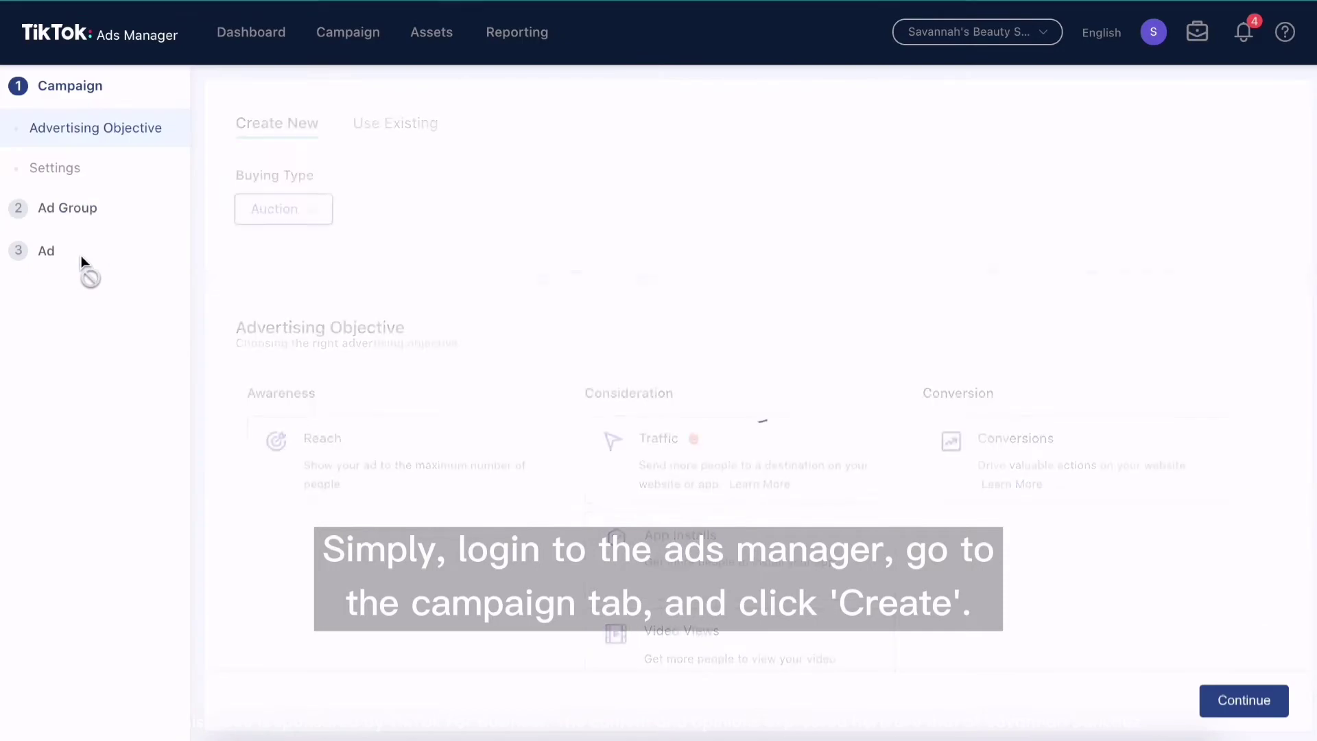
left_click(710, 232)
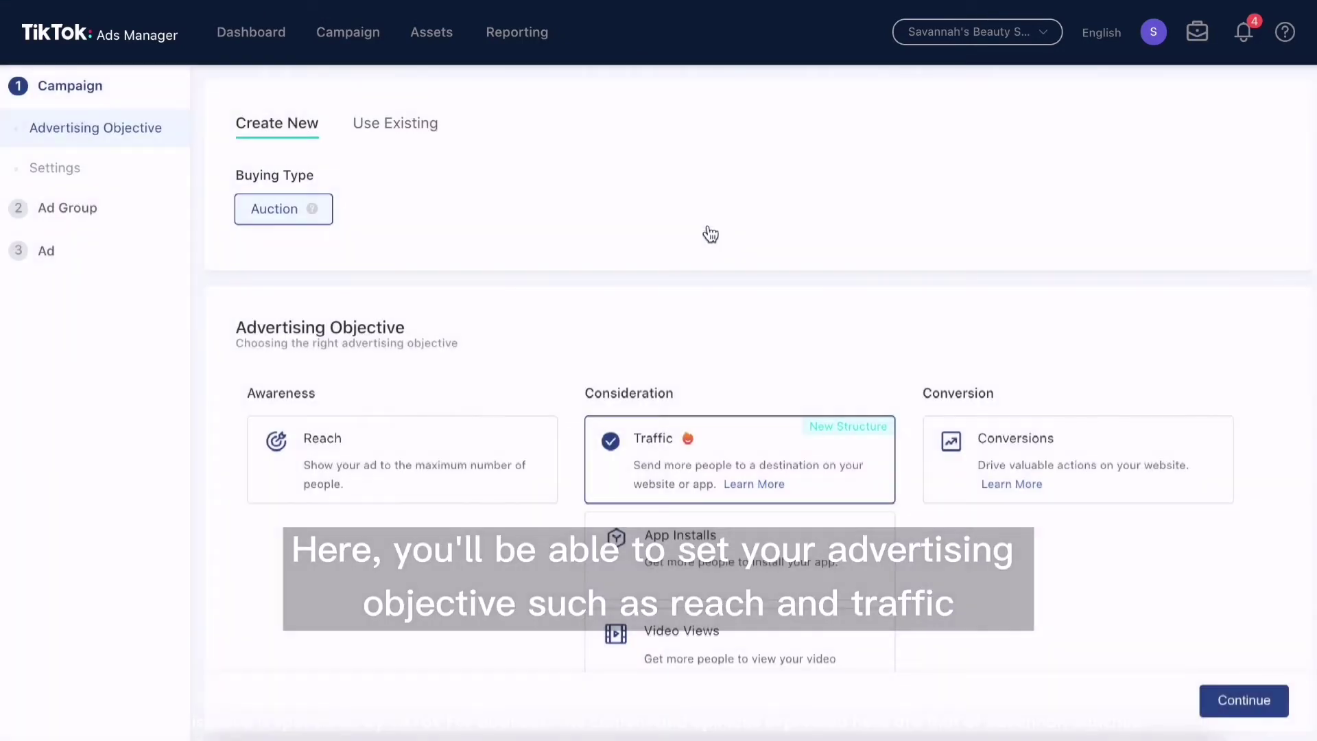
scroll(476, 461, "down", 1)
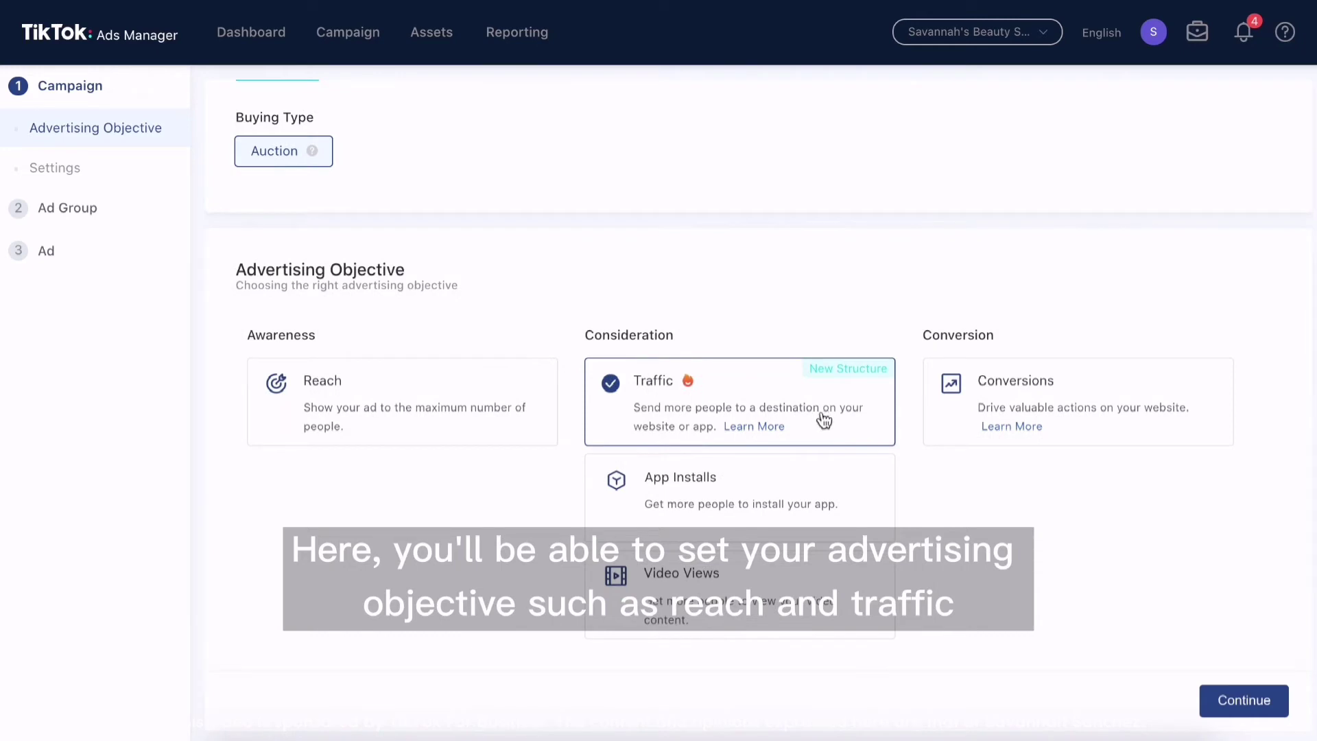
scroll(1009, 431, "down", 1)
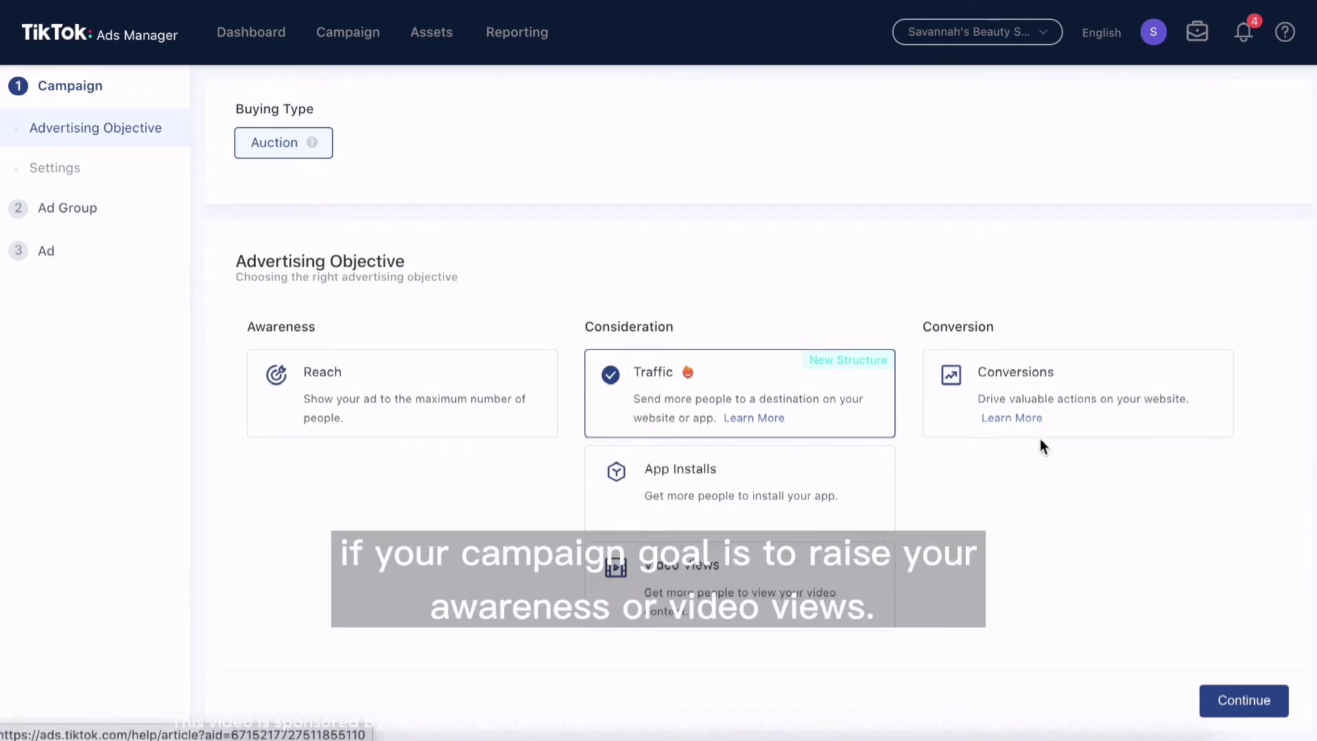
scroll(949, 494, "down", 1)
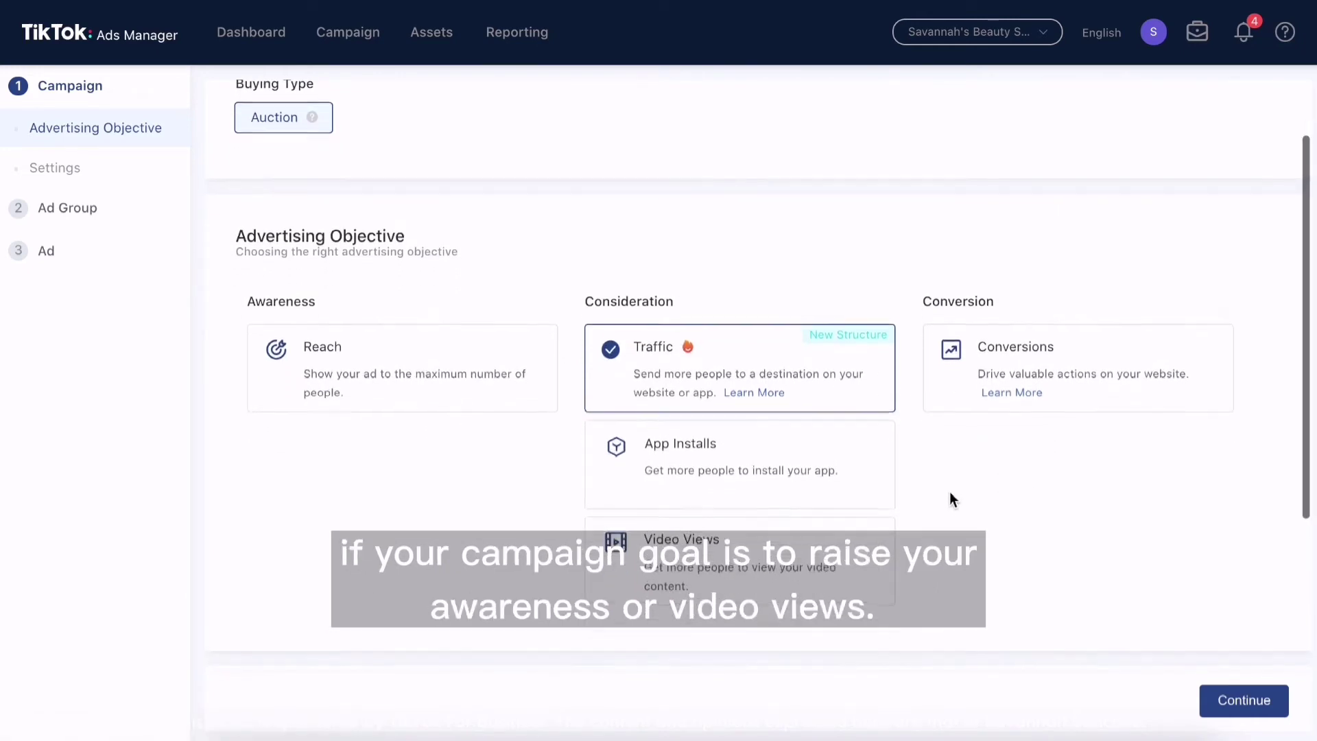
left_click(1028, 390)
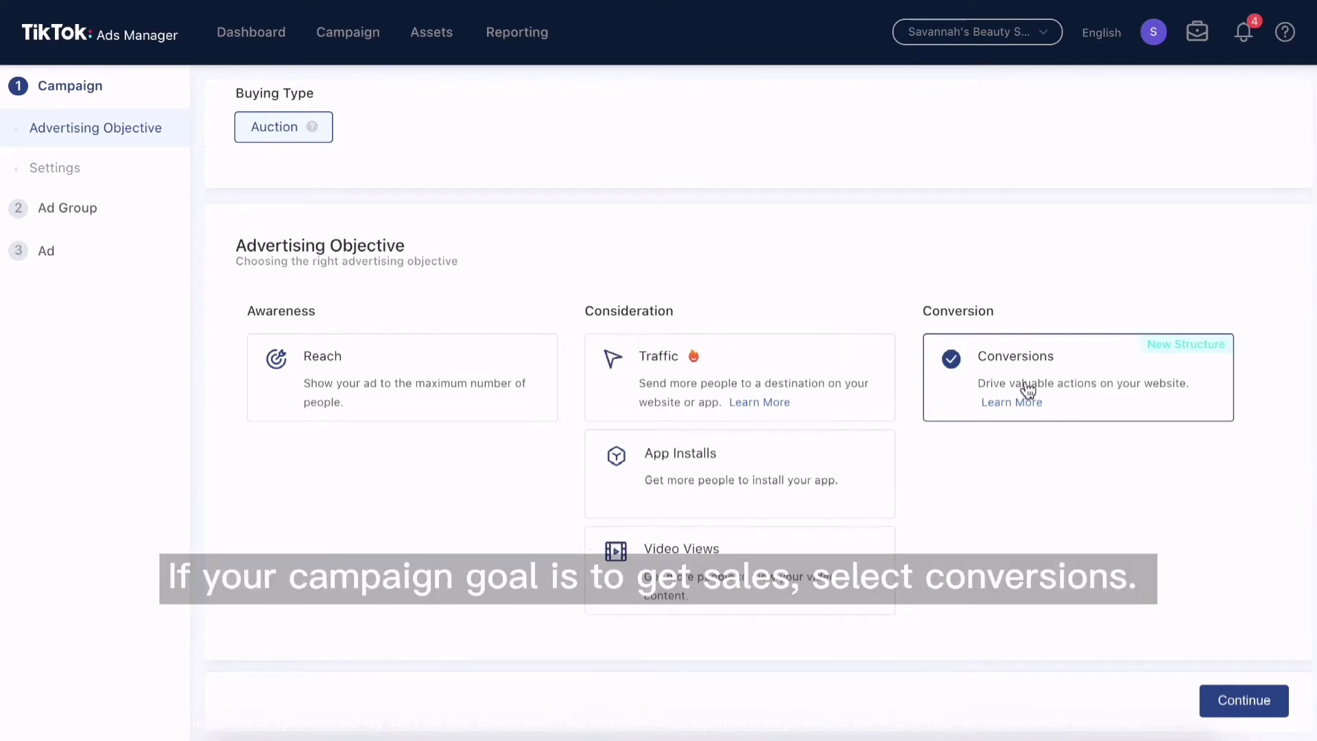
left_click(1248, 695)
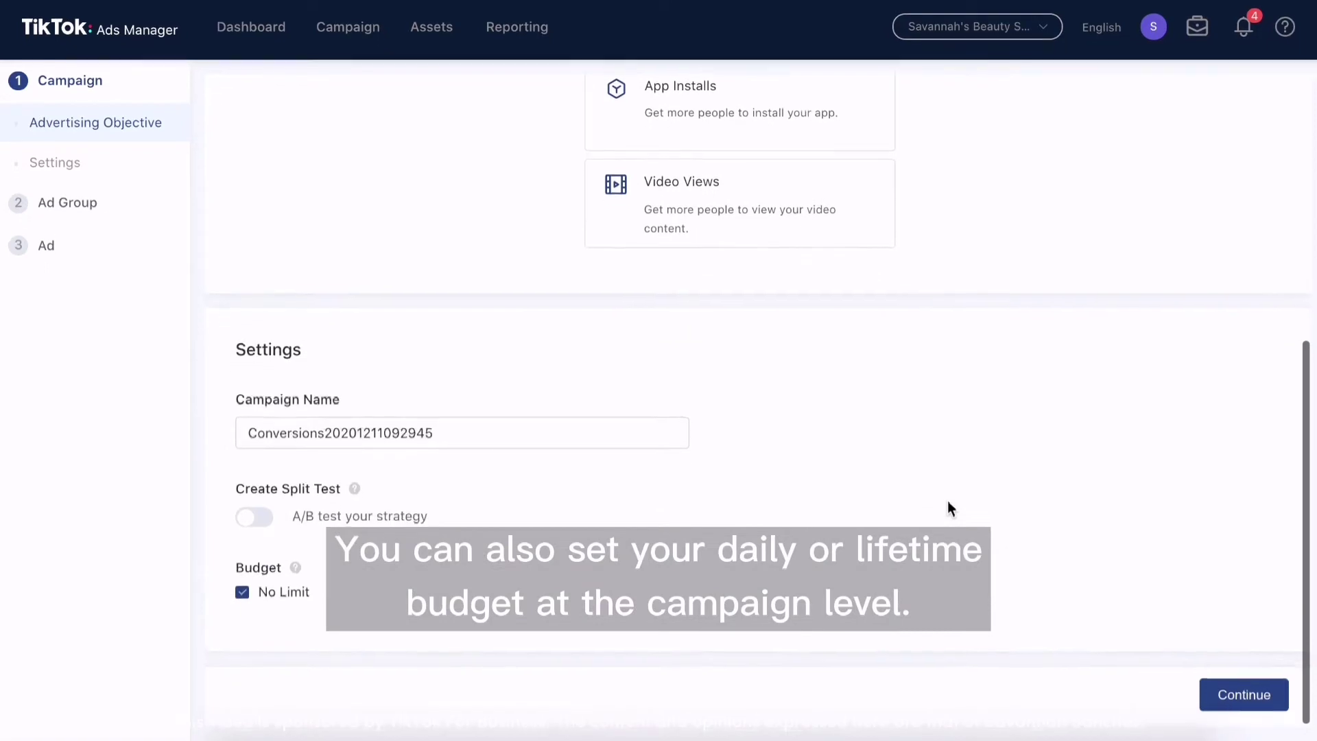
In the ad group, select the beauty shop's TikTok pixel and the Product Details Page View optimization event.
left_click(1282, 700)
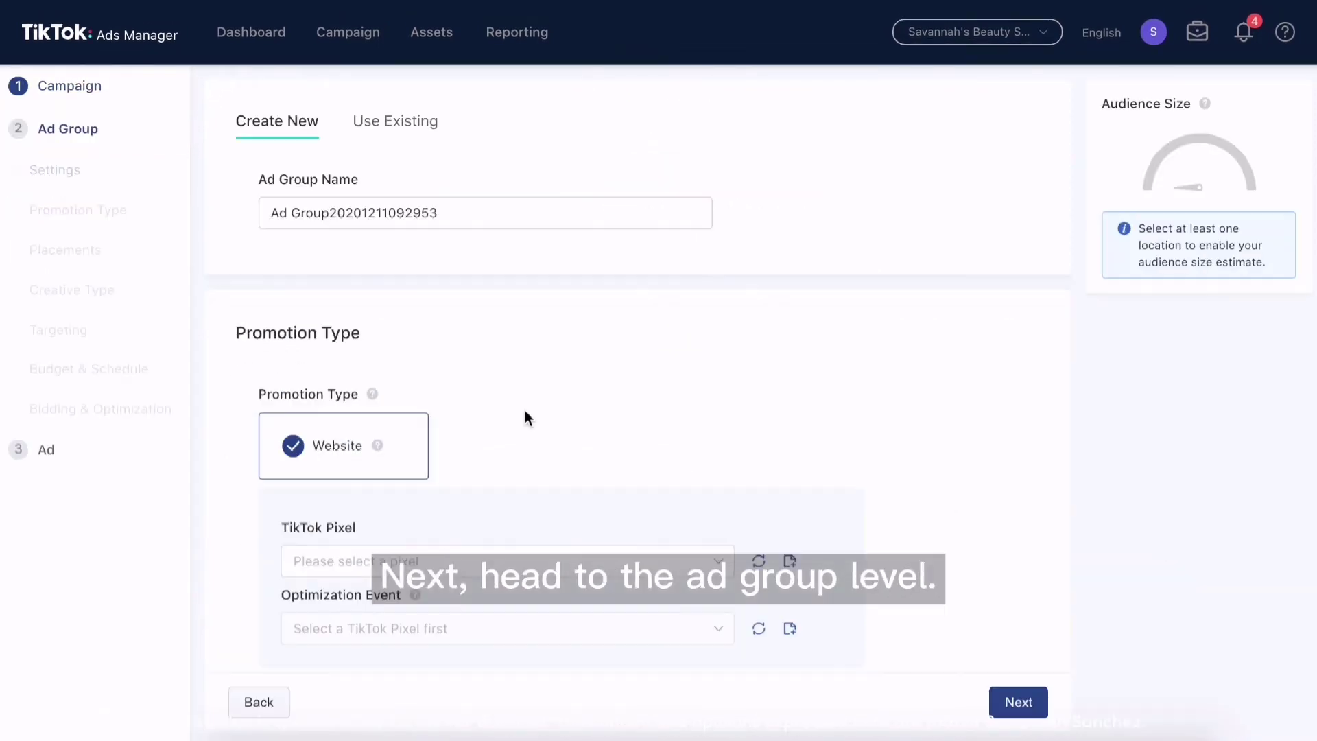
scroll(526, 411, "down", 2)
scroll(350, 415, "down", 2)
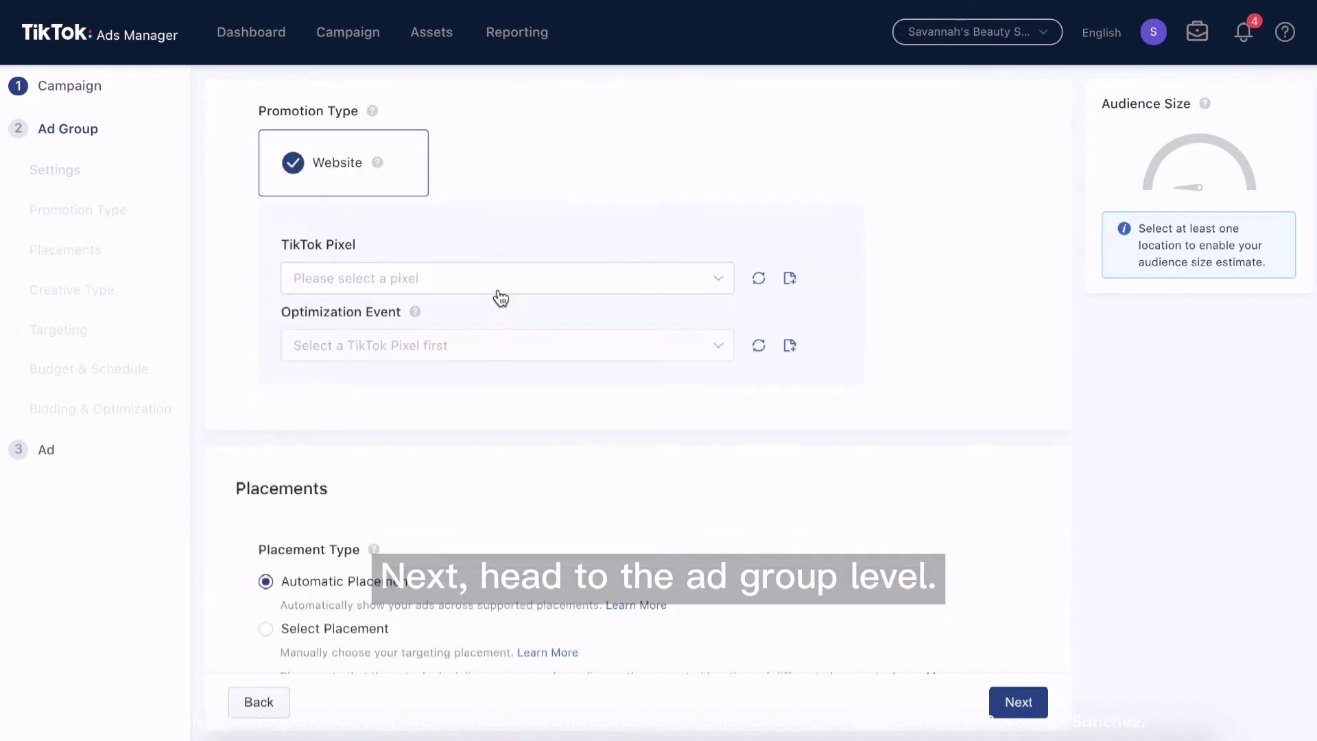
left_click(496, 290)
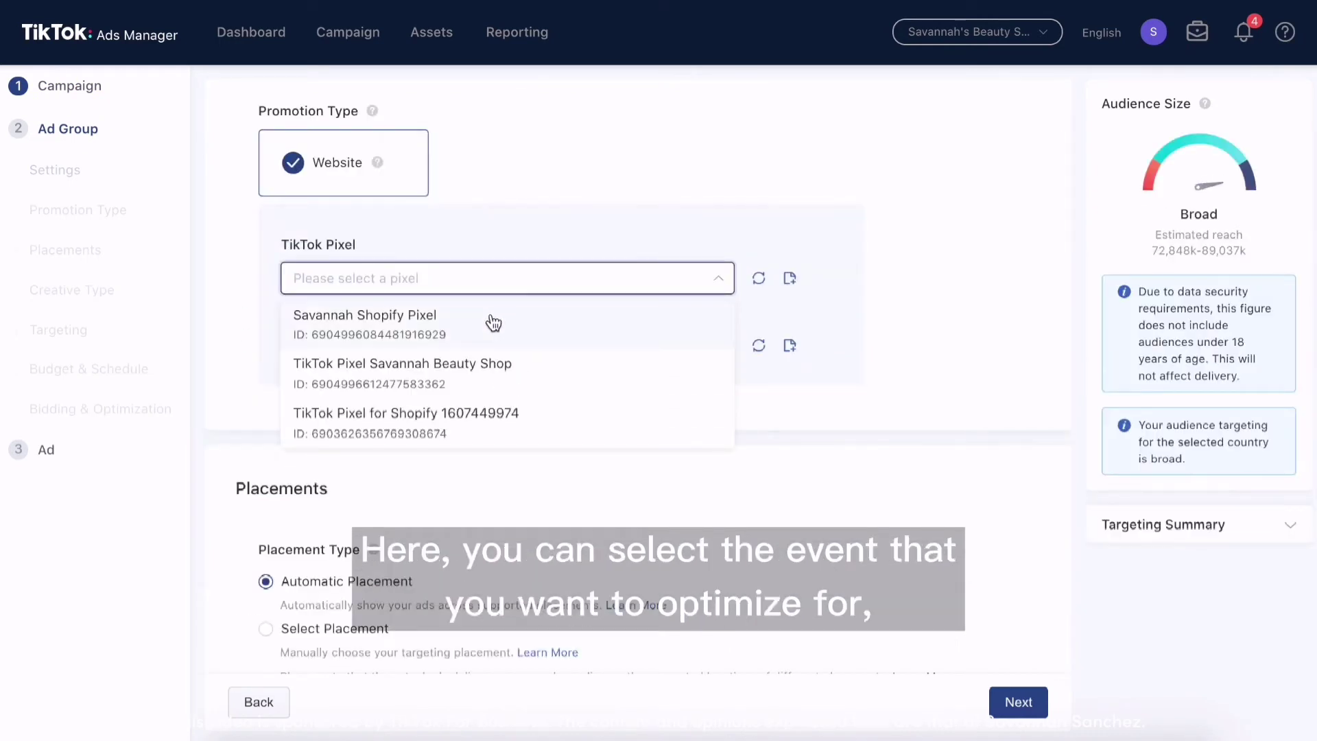
left_click(472, 367)
scroll(472, 364, "down", 2)
left_click(450, 196)
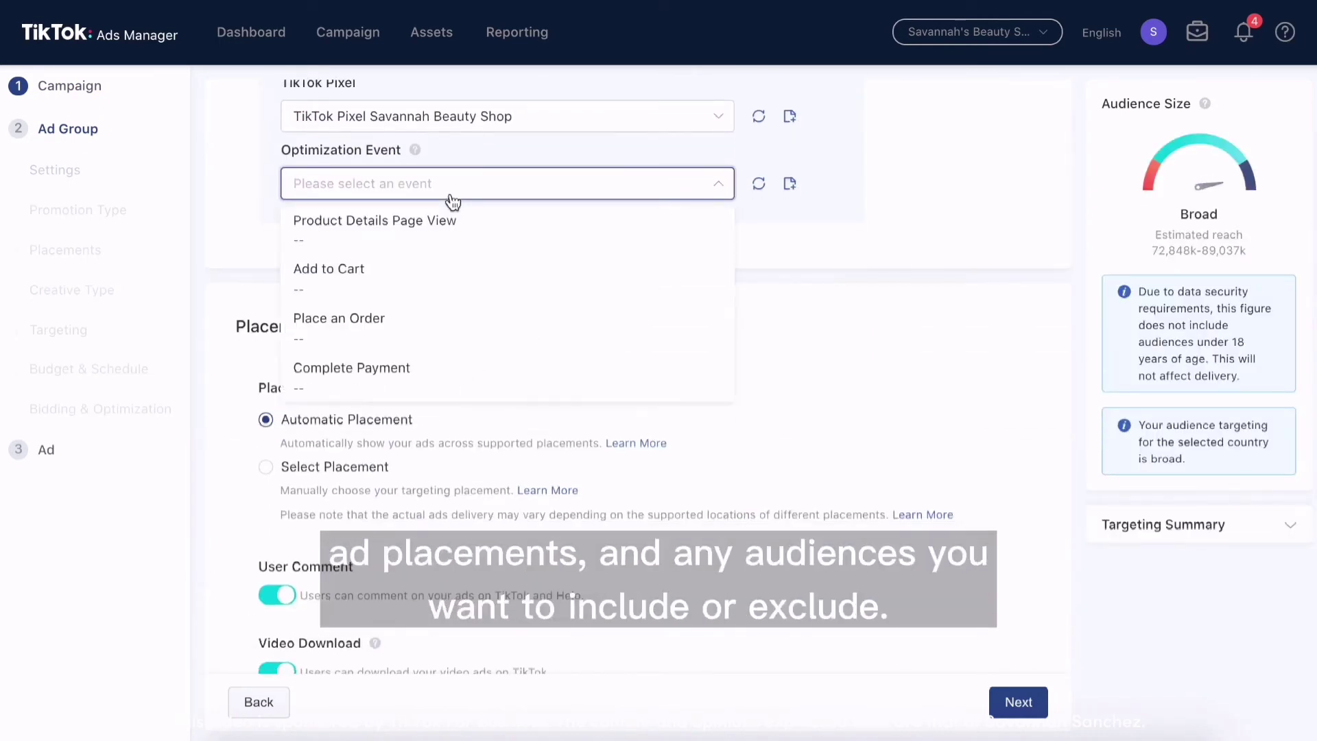
left_click(460, 239)
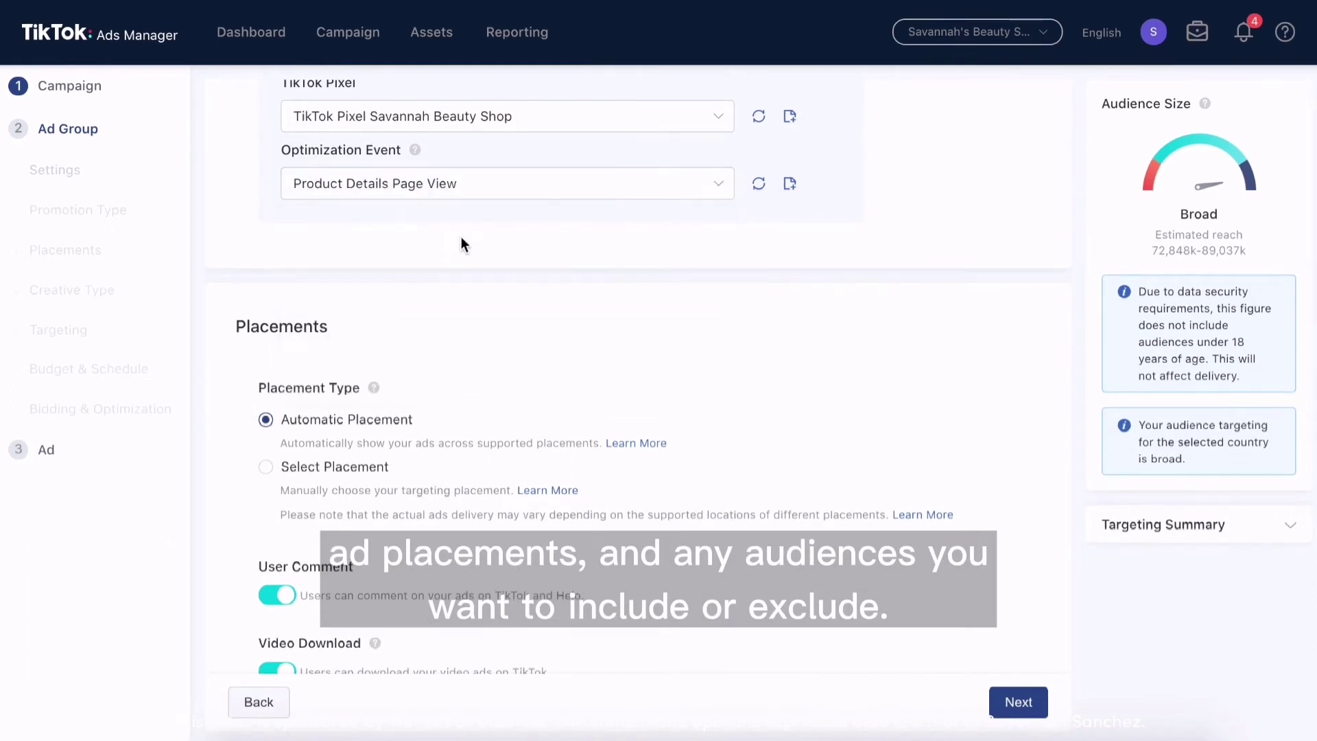
scroll(516, 423, "down", 5)
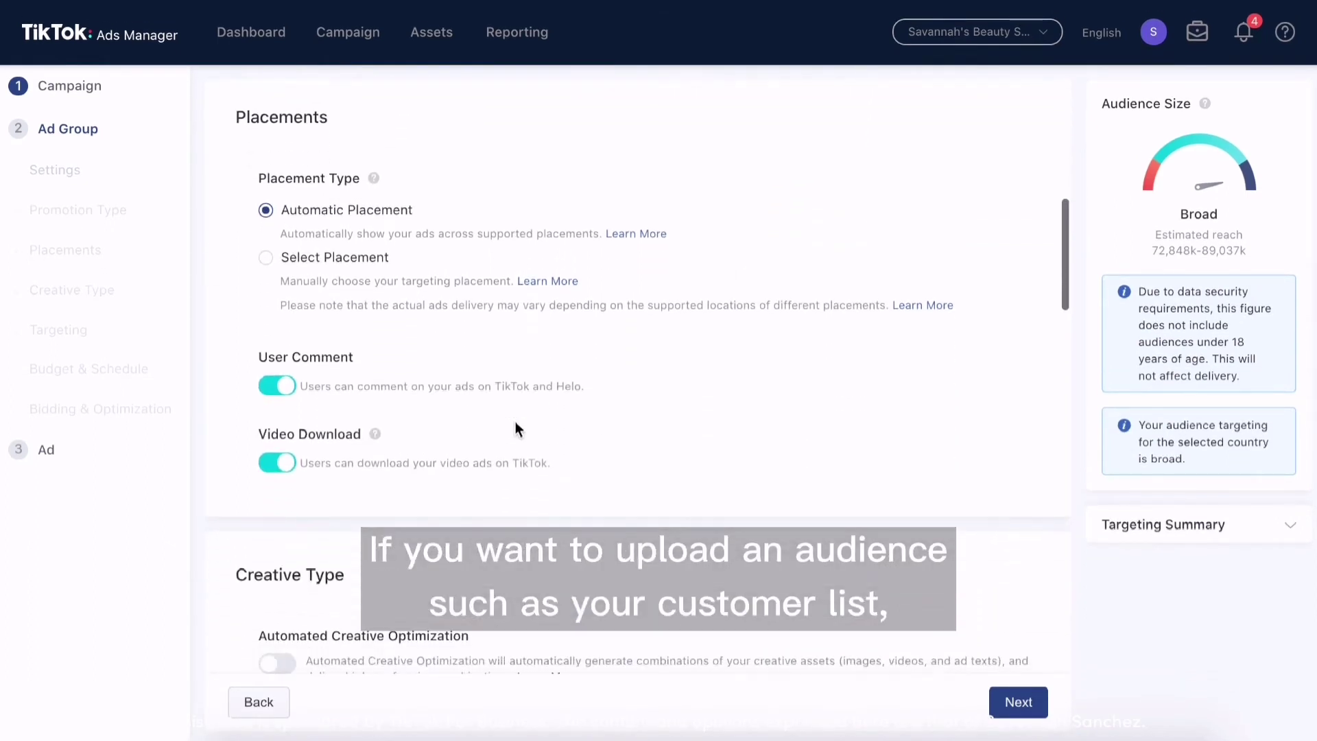
scroll(516, 423, "down", 5)
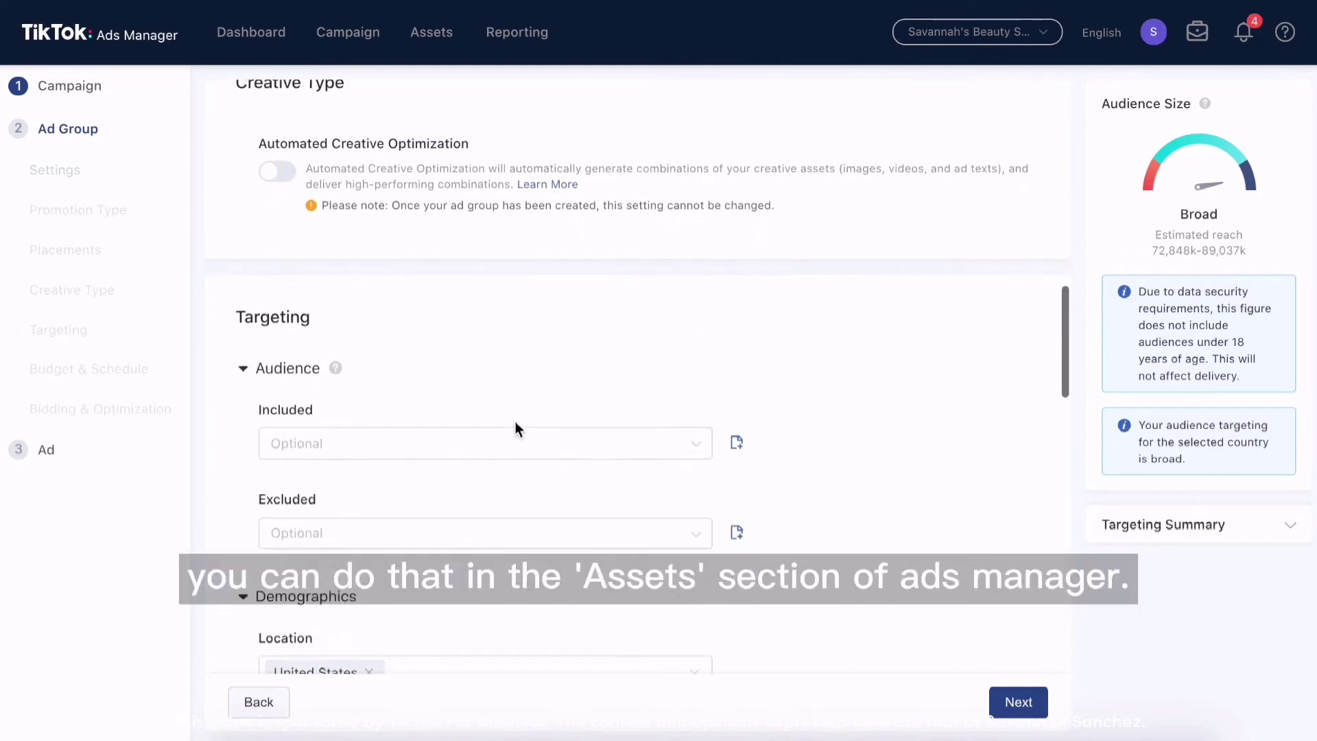
Skip saved audiences and target the Beauty & Personal Care interest.
left_click(437, 402)
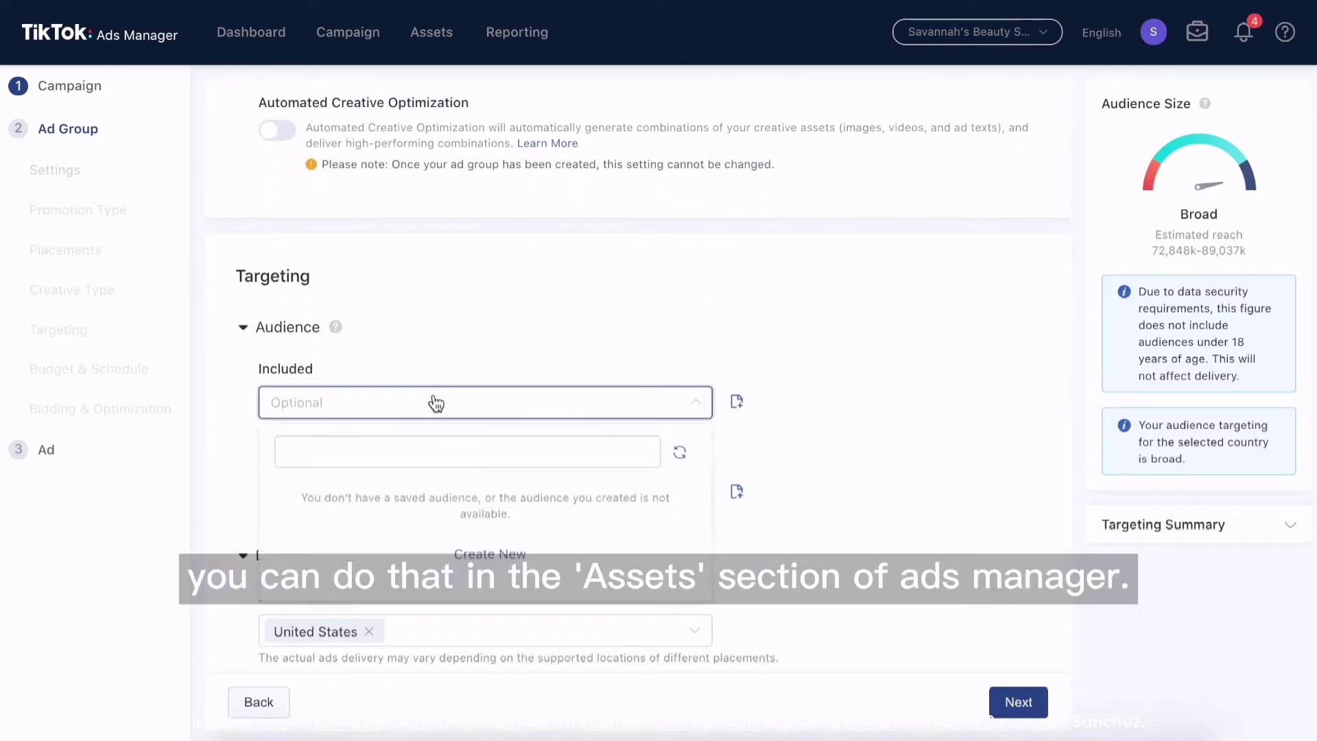
left_click(437, 403)
scroll(436, 403, "down", 5)
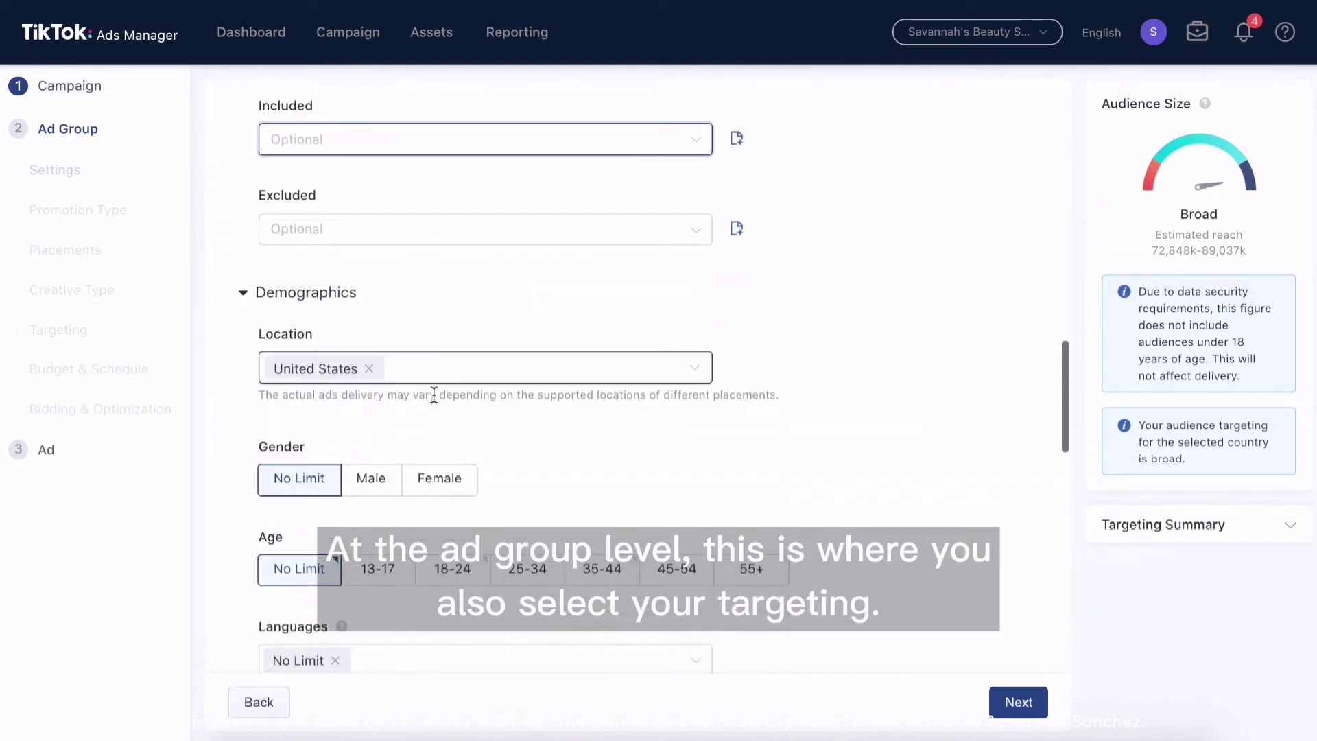
scroll(434, 394, "down", 2)
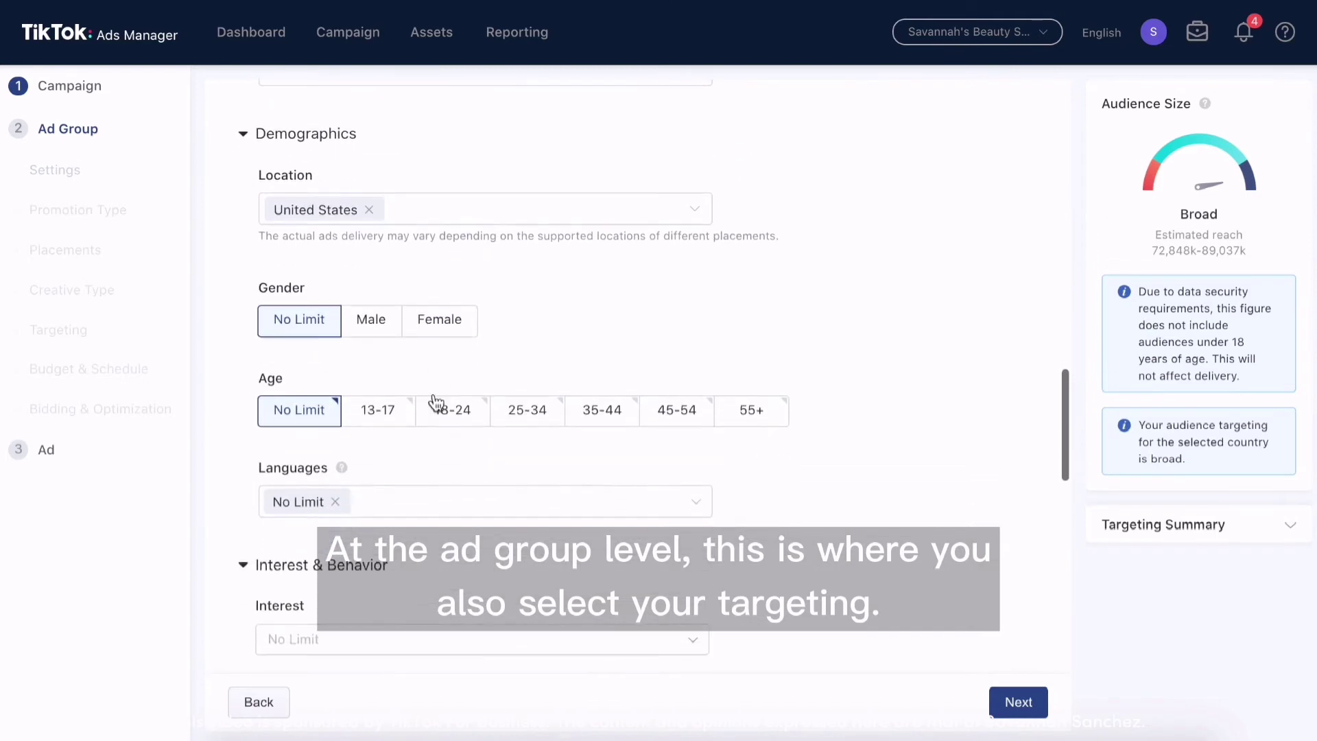
scroll(702, 451, "down", 3)
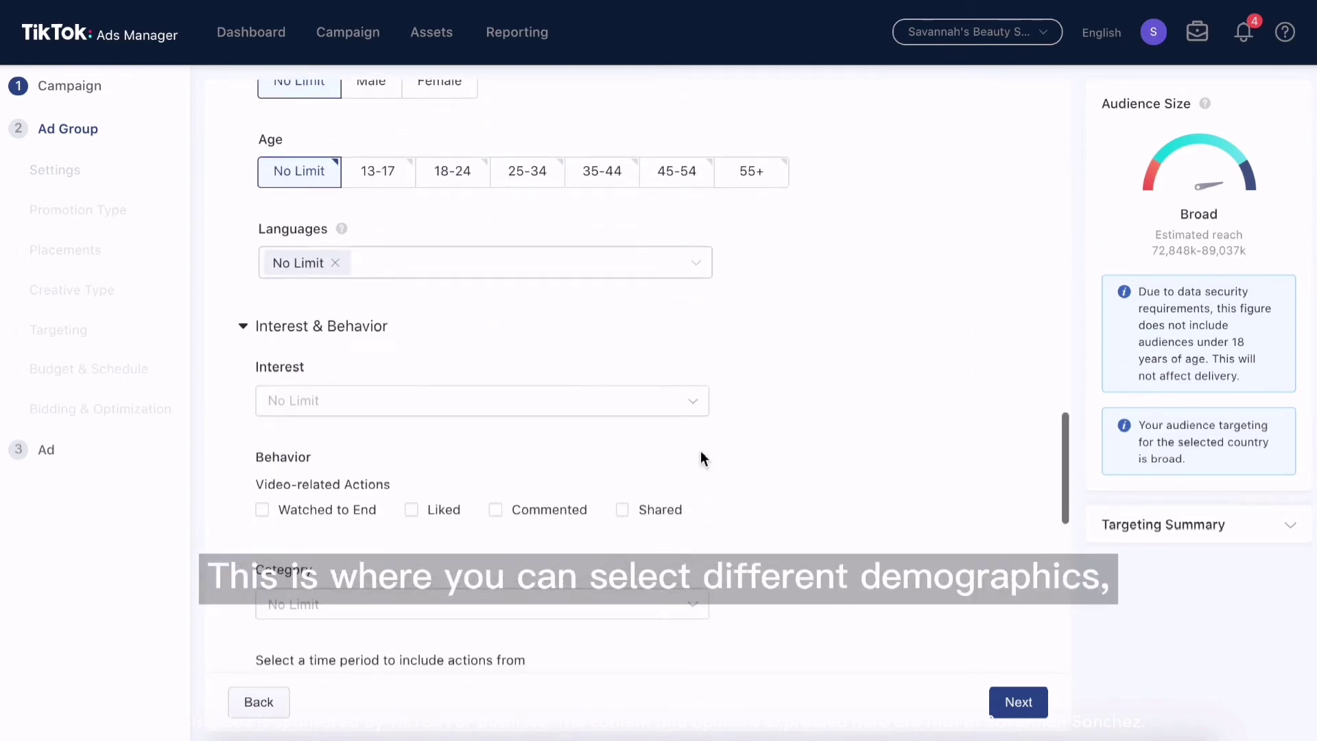
left_click(336, 412)
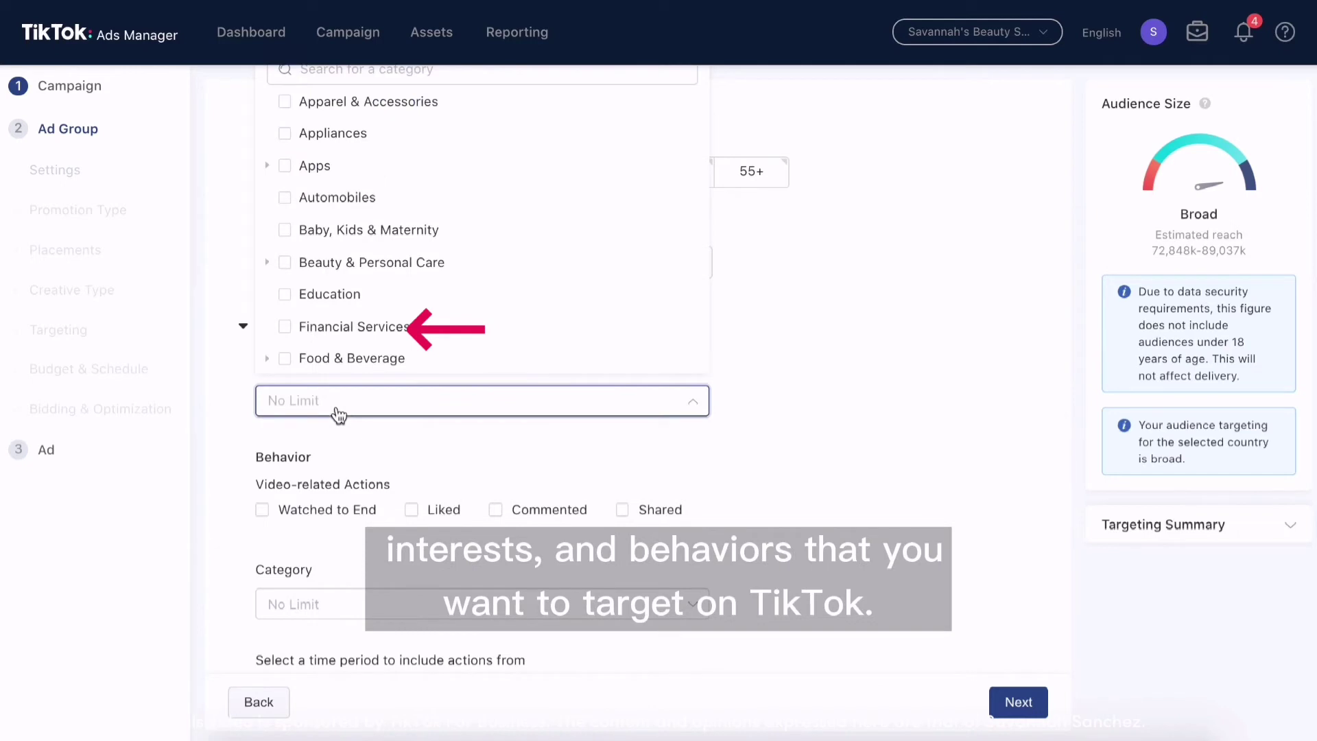
left_click(377, 269)
left_click(863, 577)
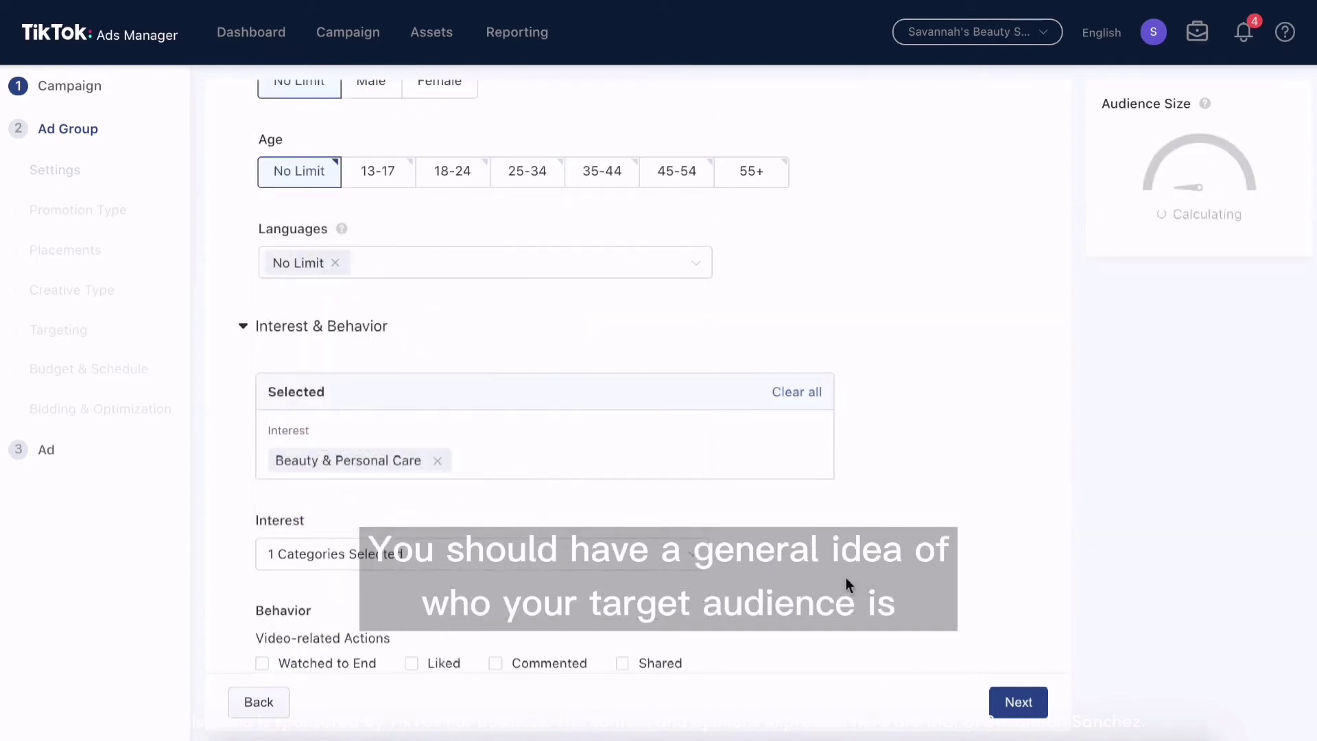
Add video behavior targeting for Fashion across watched, liked, commented and shared actions.
scroll(742, 581, "down", 3)
left_click(374, 466)
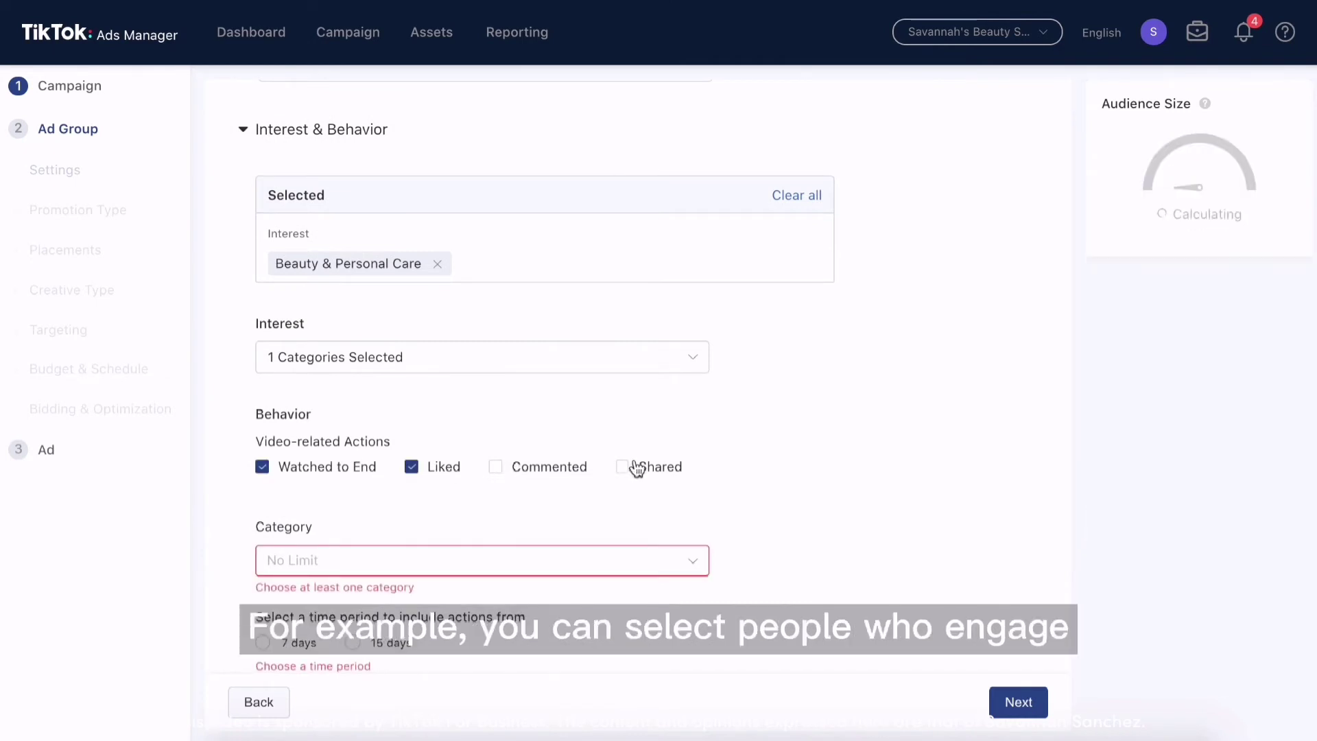
left_click(475, 564)
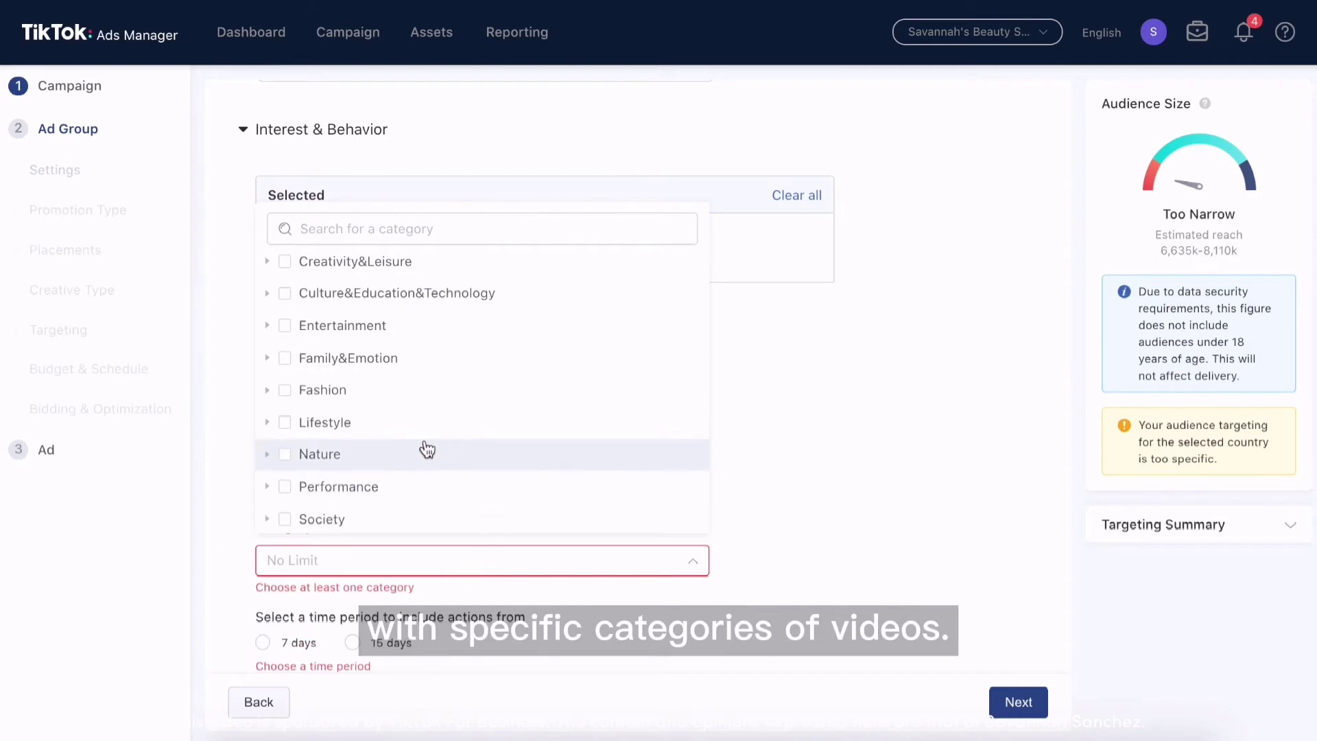
scroll(398, 451, "down", 2)
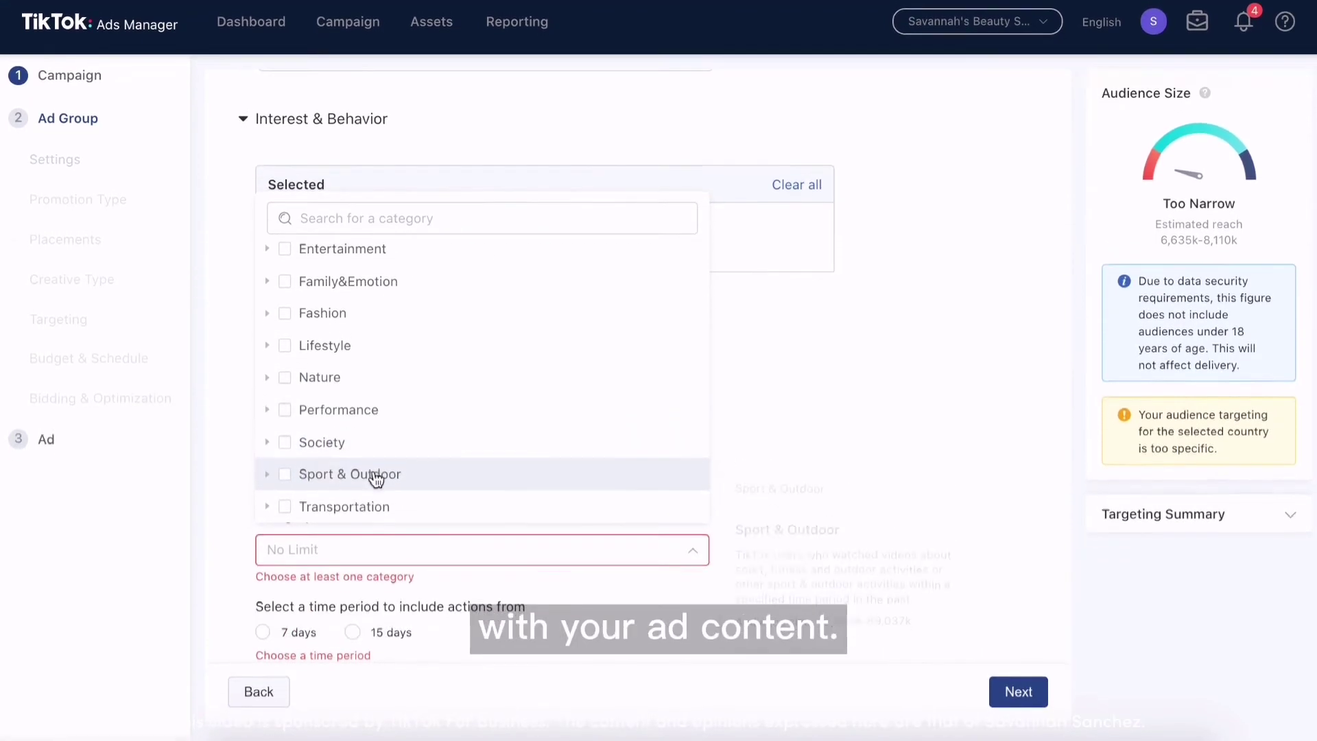
left_click(306, 317)
left_click(221, 562)
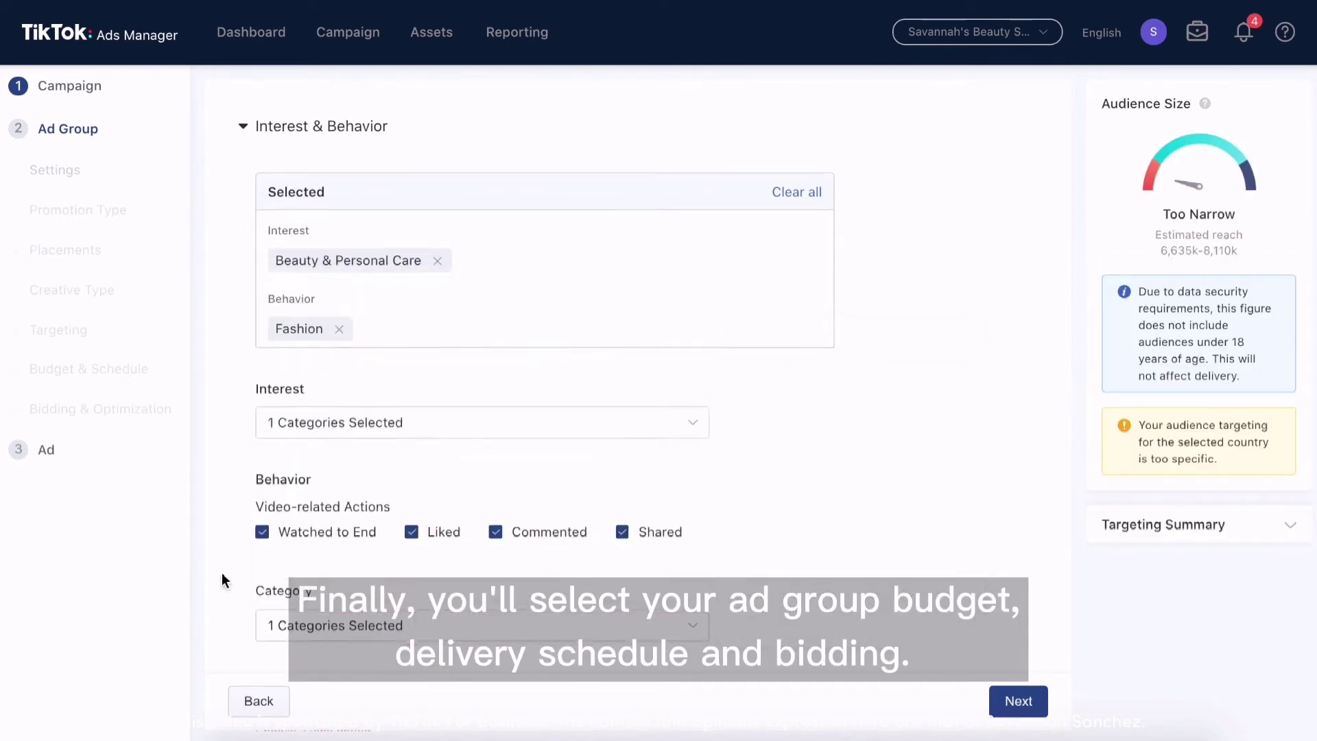
Use a 7-day behavior window and set the daily budget to 20 USD.
scroll(221, 572, "down", 4)
scroll(233, 480, "down", 1)
left_click(267, 395)
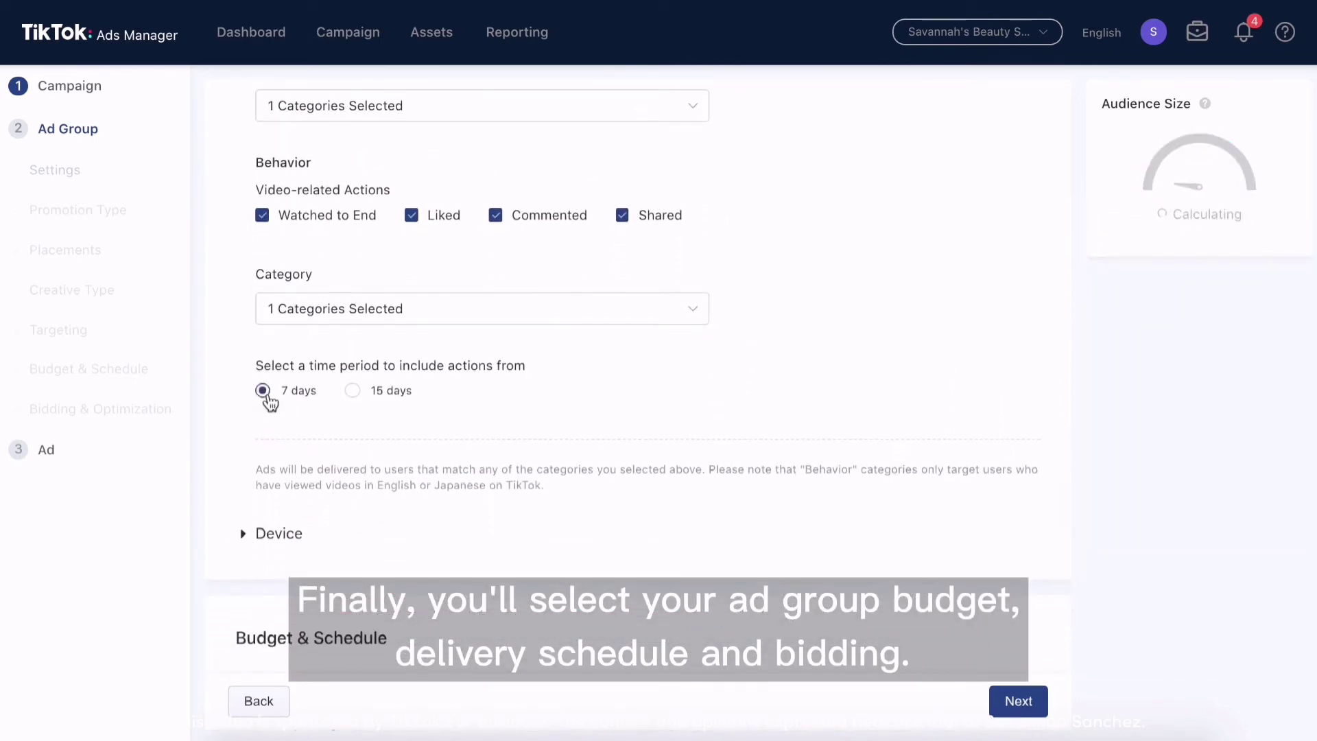
scroll(240, 517, "down", 6)
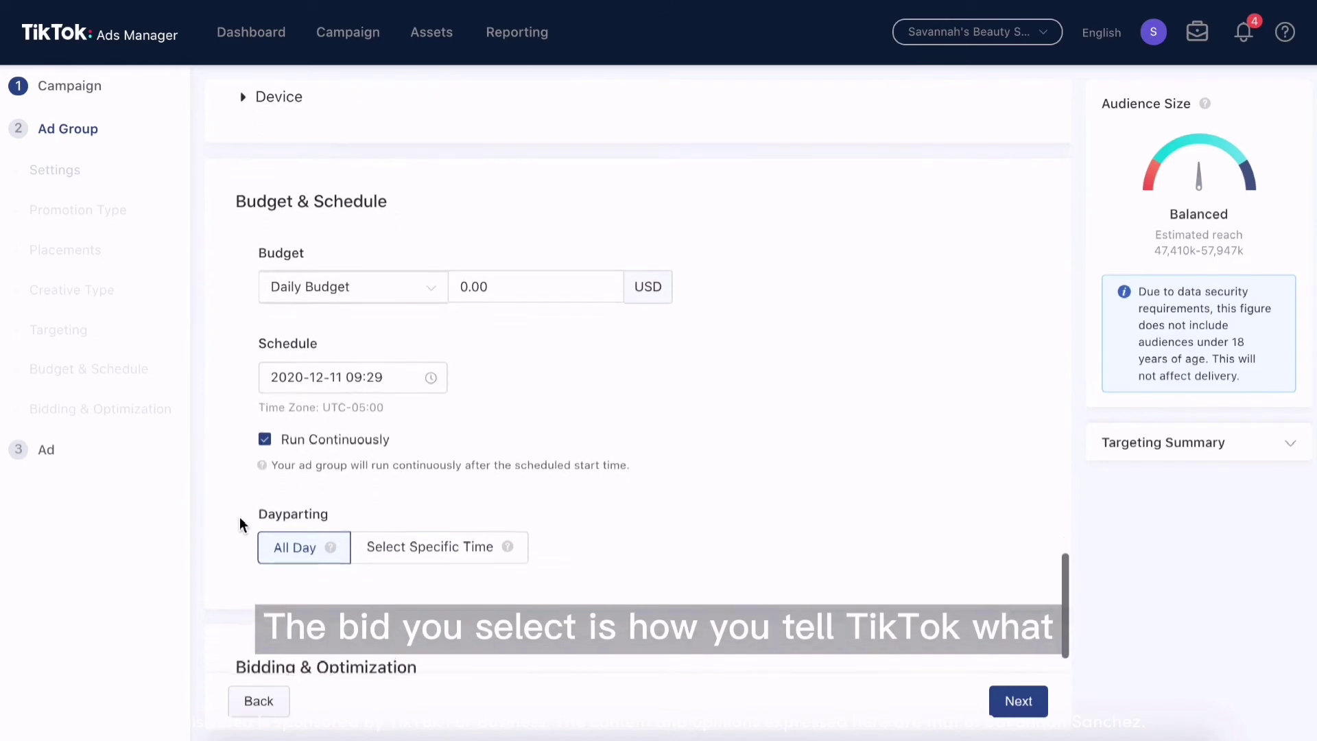
left_click(534, 284)
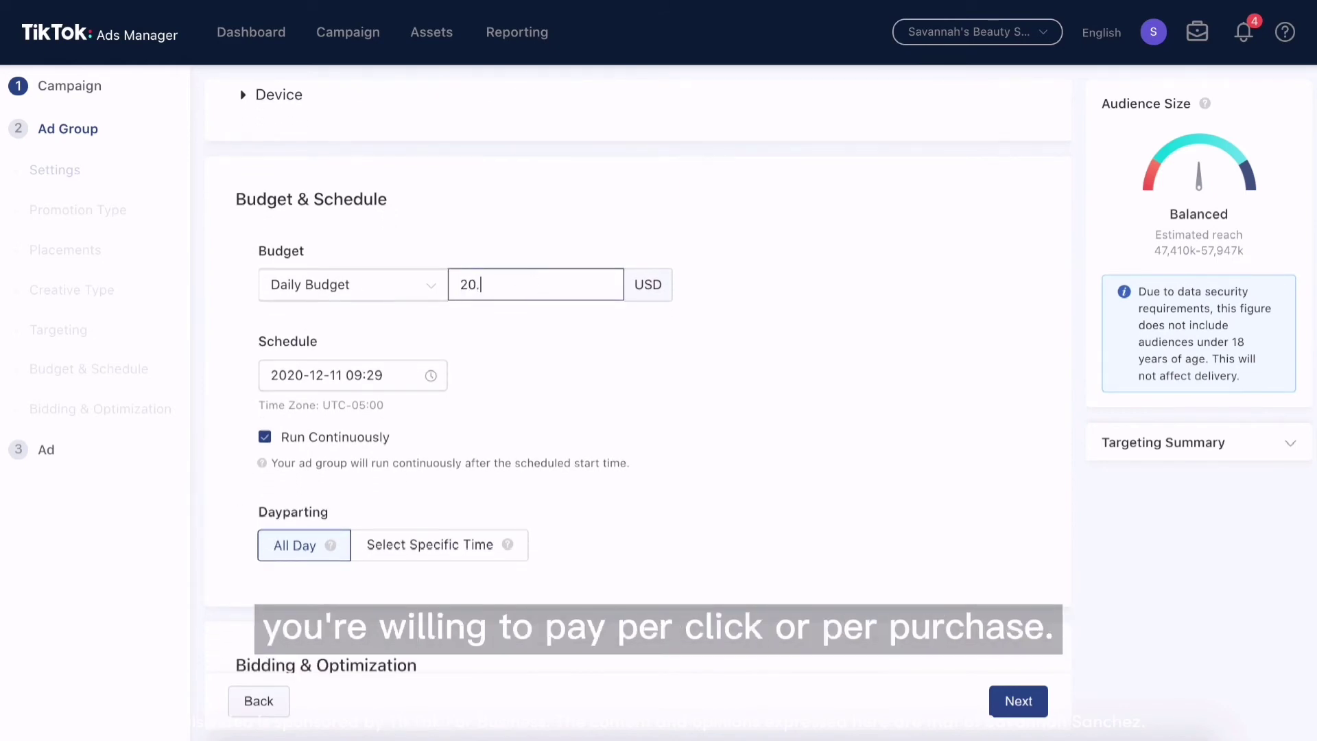
Set the bid per conversion to the suggested minimum of 1.77 USD.
scroll(590, 336, "down", 7)
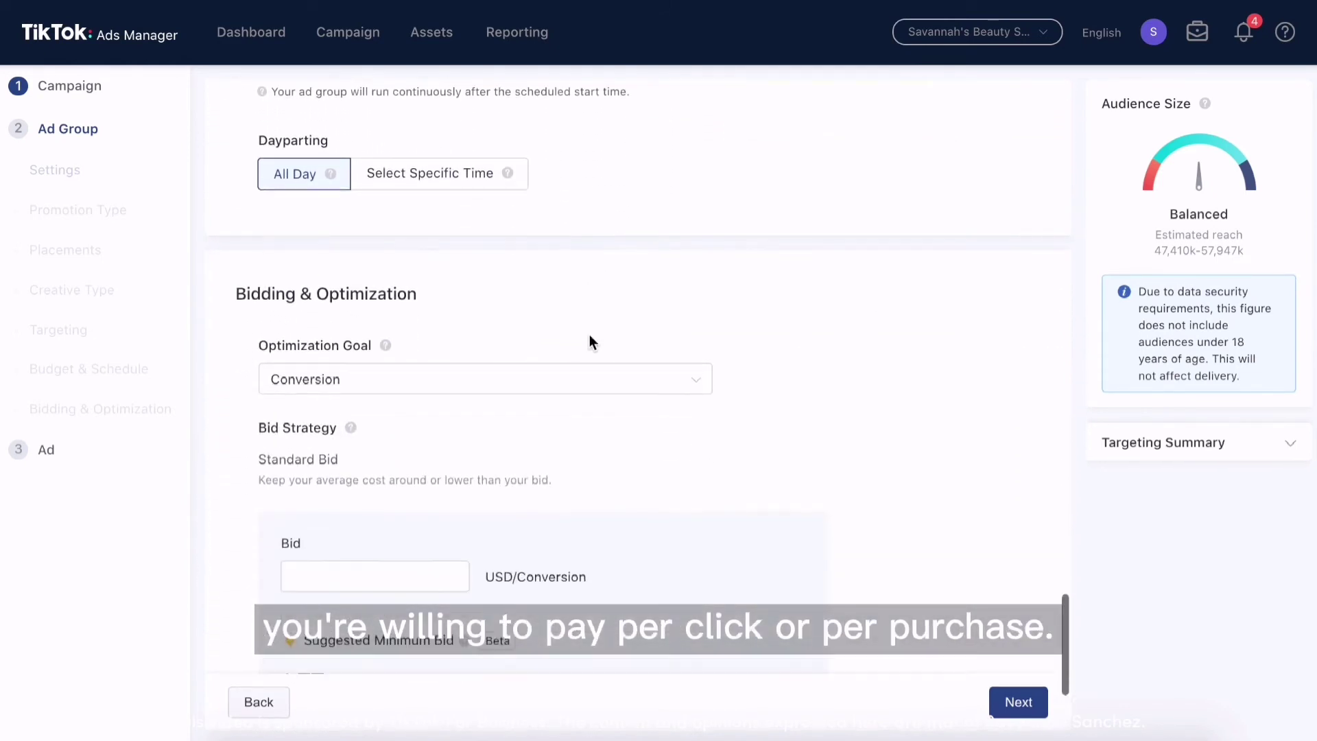
scroll(591, 343, "down", 1)
left_click(430, 376)
type("1.77")
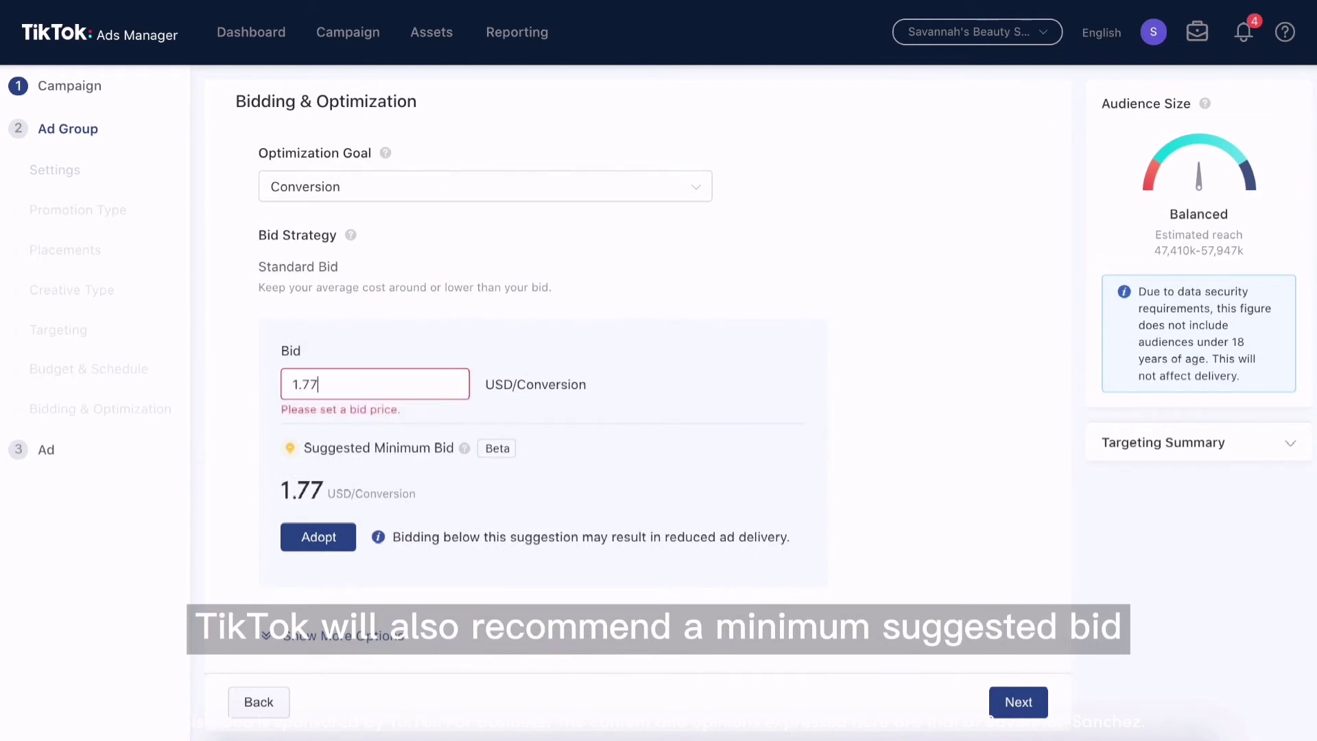
scroll(557, 417, "down", 1)
left_click(581, 388)
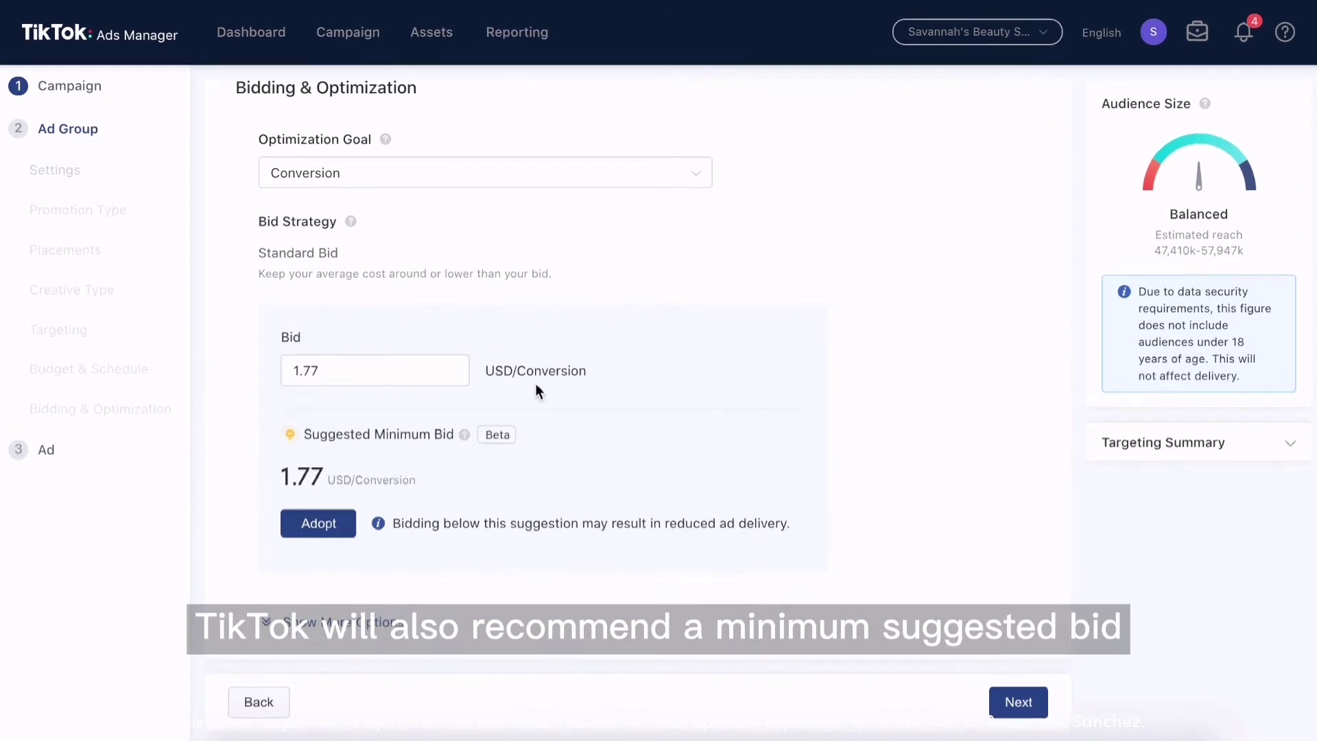